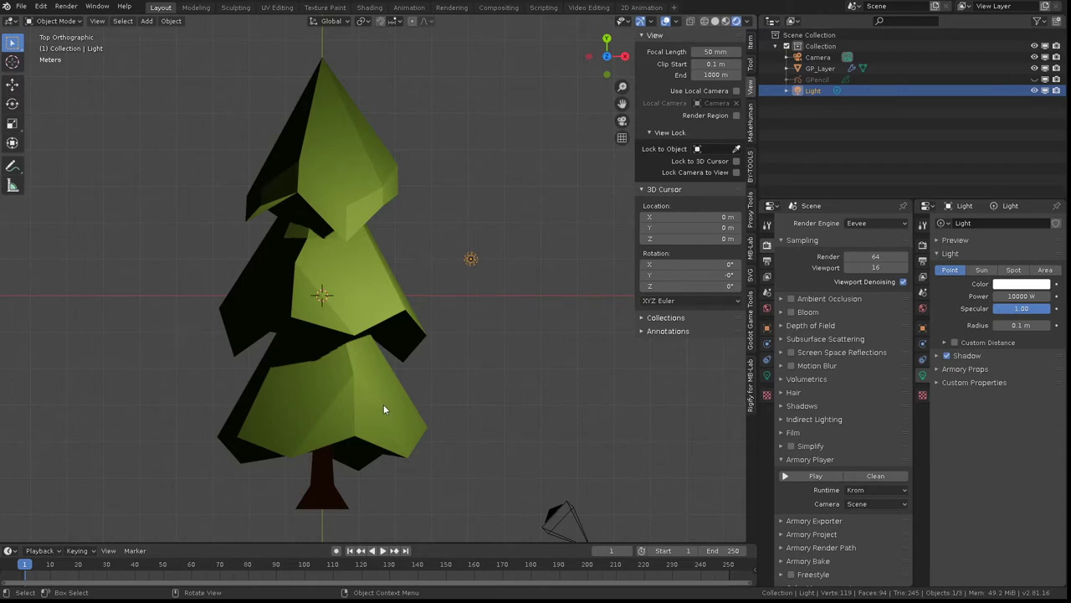
Start a new file without saving the changes to the current sapin file.
left_click(423, 362)
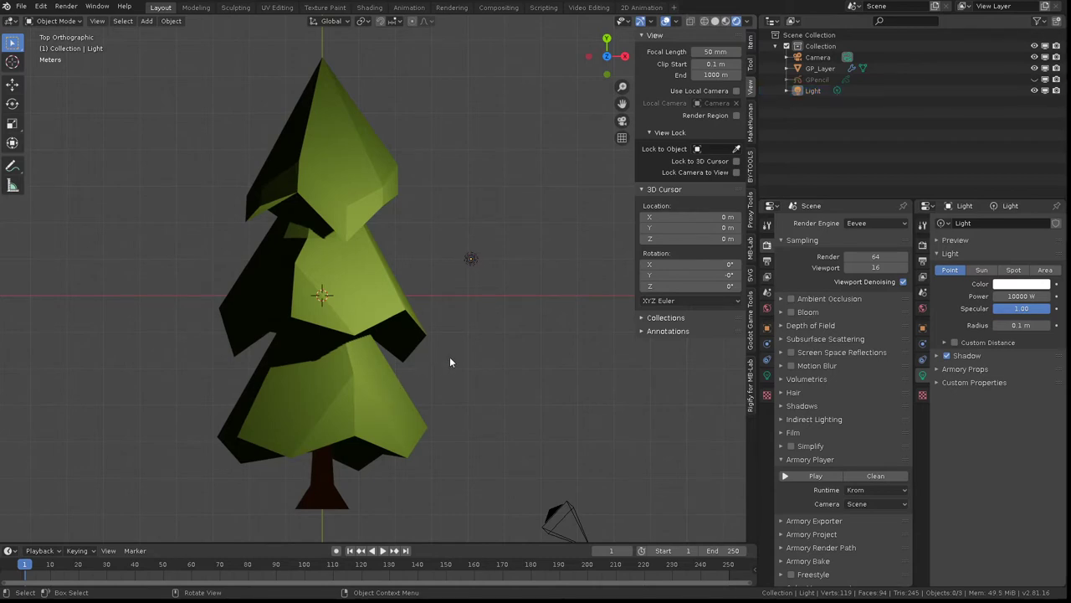
key("ctrl+n")
left_click(450, 360)
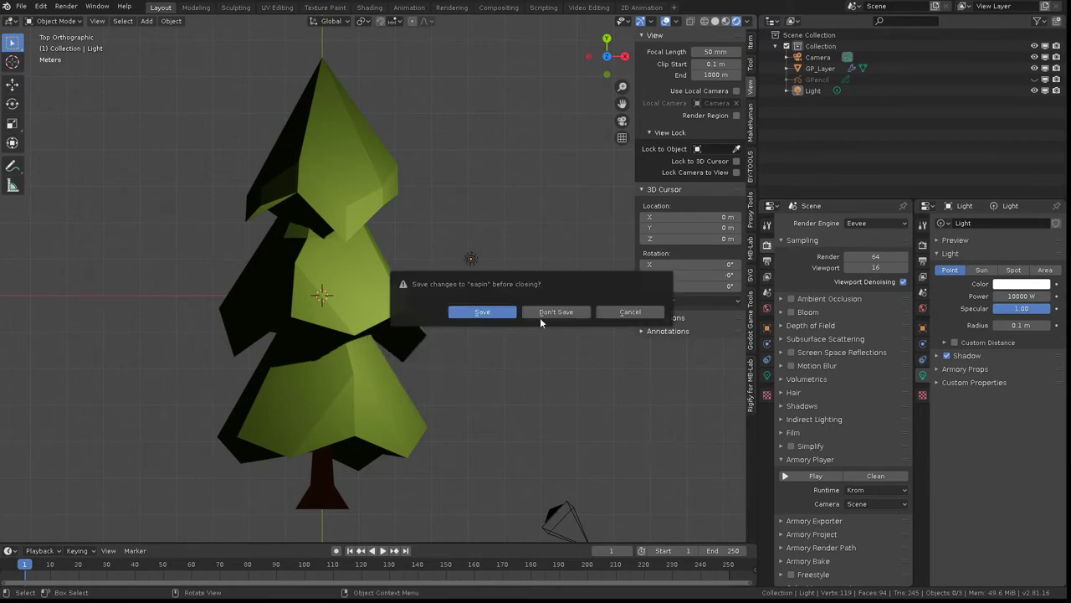
left_click(546, 312)
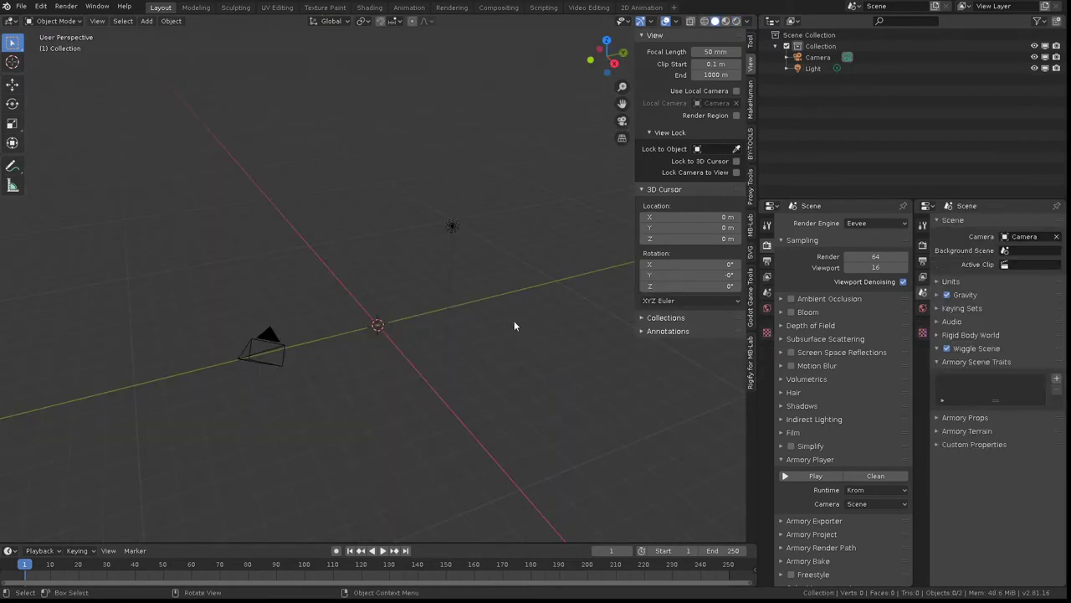
Add a blank Grease Pencil object to the scene in top orthographic view.
key("KP_7")
scroll(571, 446, "up", 2)
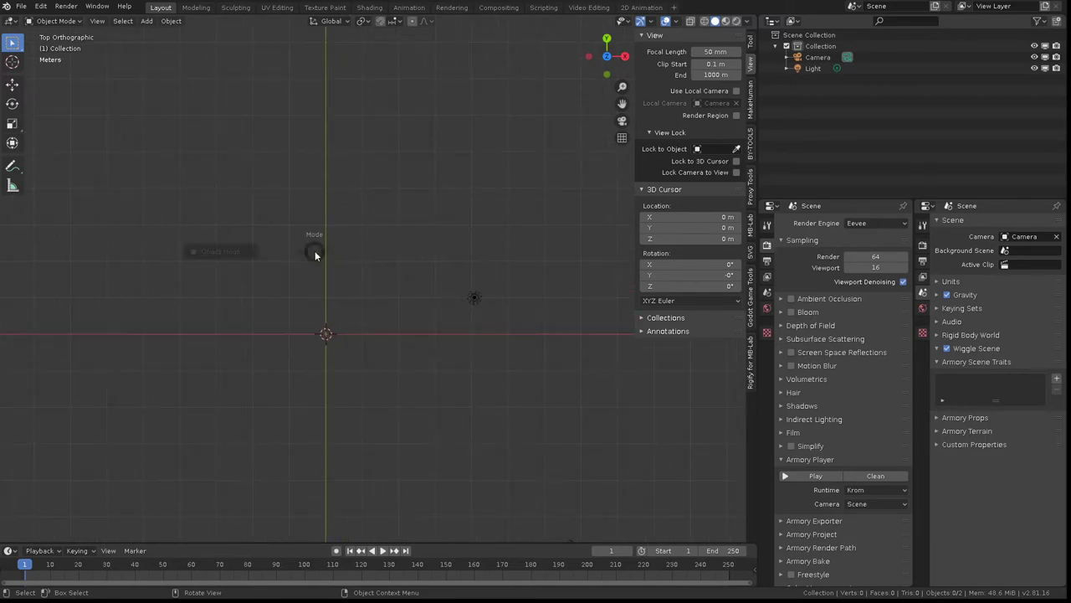
key("shift+a")
mouse_move(327, 257)
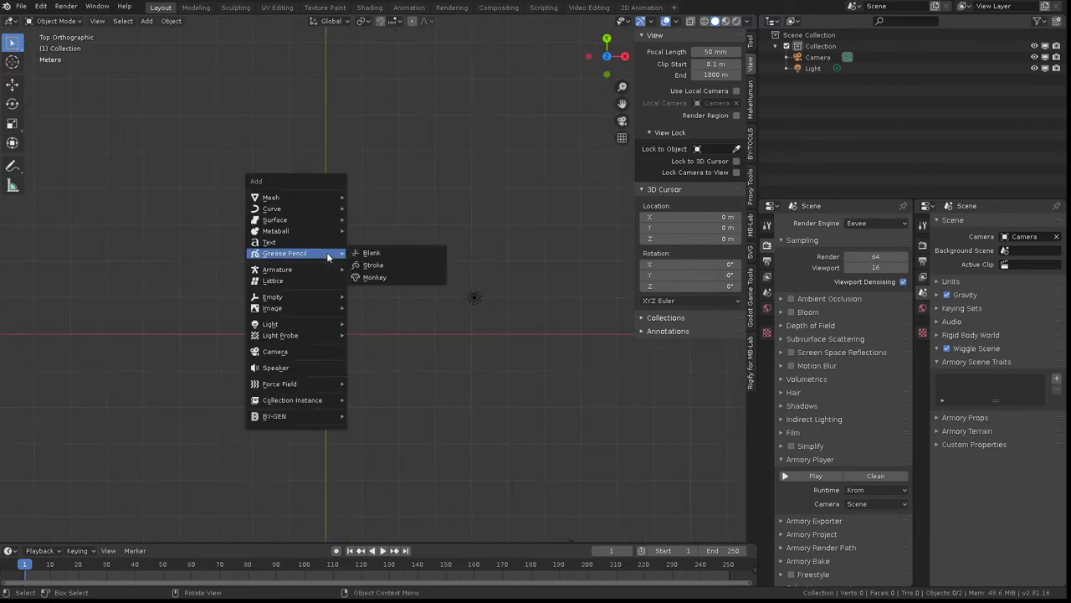
left_click(368, 252)
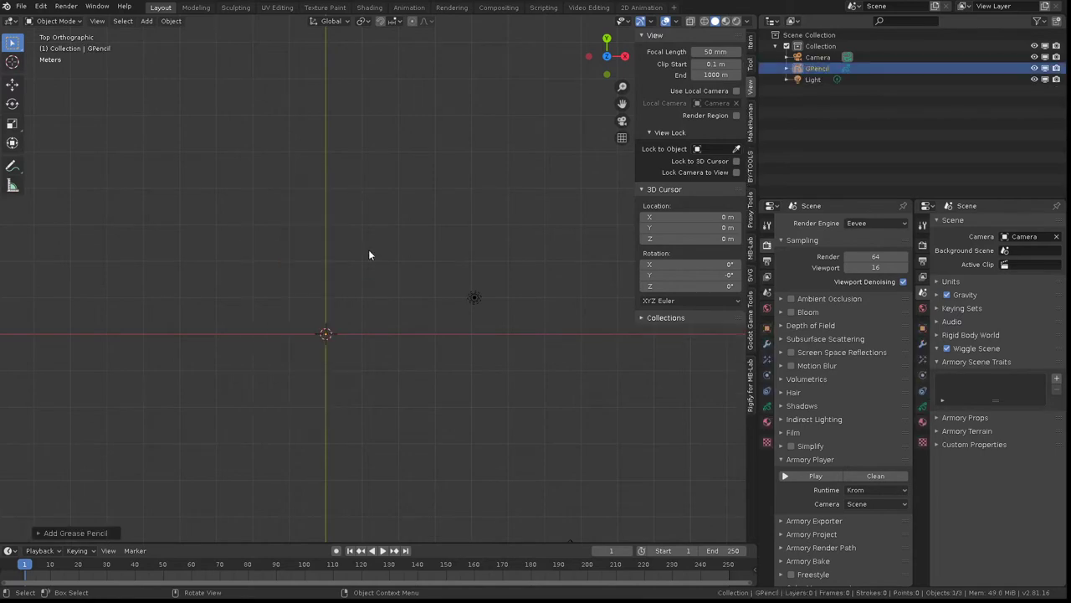
In Draw mode, sketch a freehand half outline of a three-tier fir tree with its trunk, starting and ending at the Y axis.
key("ctrl+Tab")
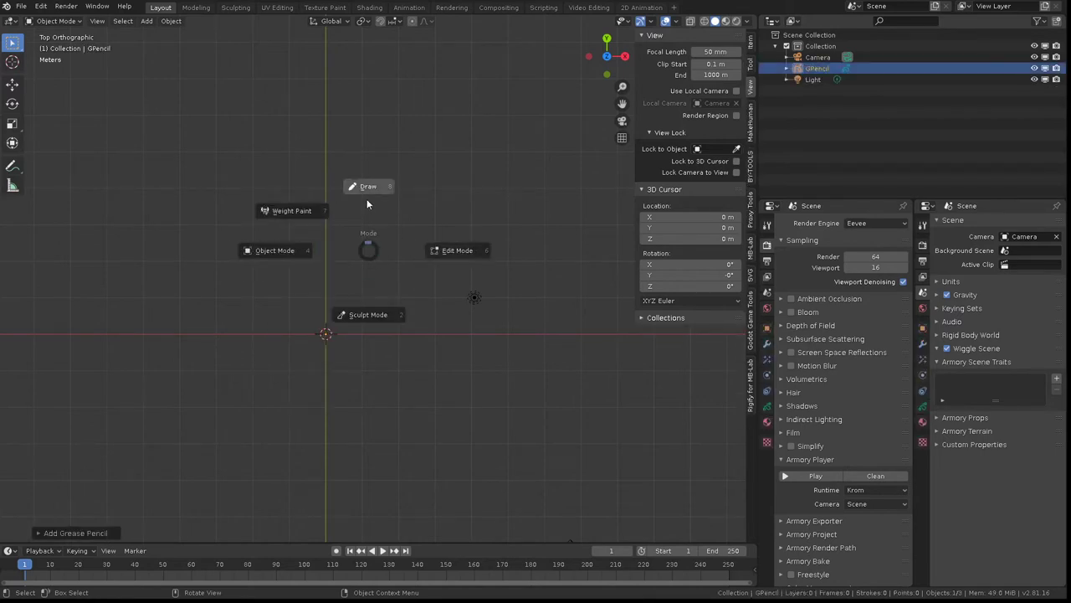
left_click(367, 196)
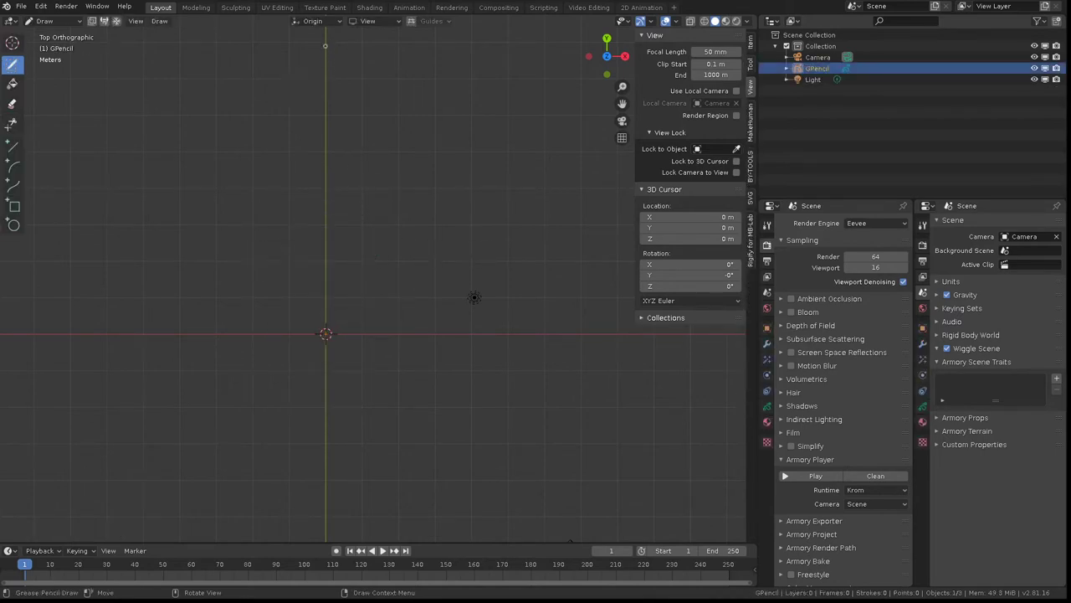
mouse_move(328, 42)
left_mouse_down()
mouse_move(241, 162)
mouse_move(309, 152)
mouse_move(214, 289)
mouse_move(311, 262)
mouse_move(207, 412)
mouse_move(253, 401)
mouse_move(304, 359)
mouse_move(283, 438)
mouse_move(321, 459)
left_mouse_up()
Select all points of the tree stroke in Edit Mode and simplify it with Simplify Fixed at 5 steps.
key("ctrl+Tab")
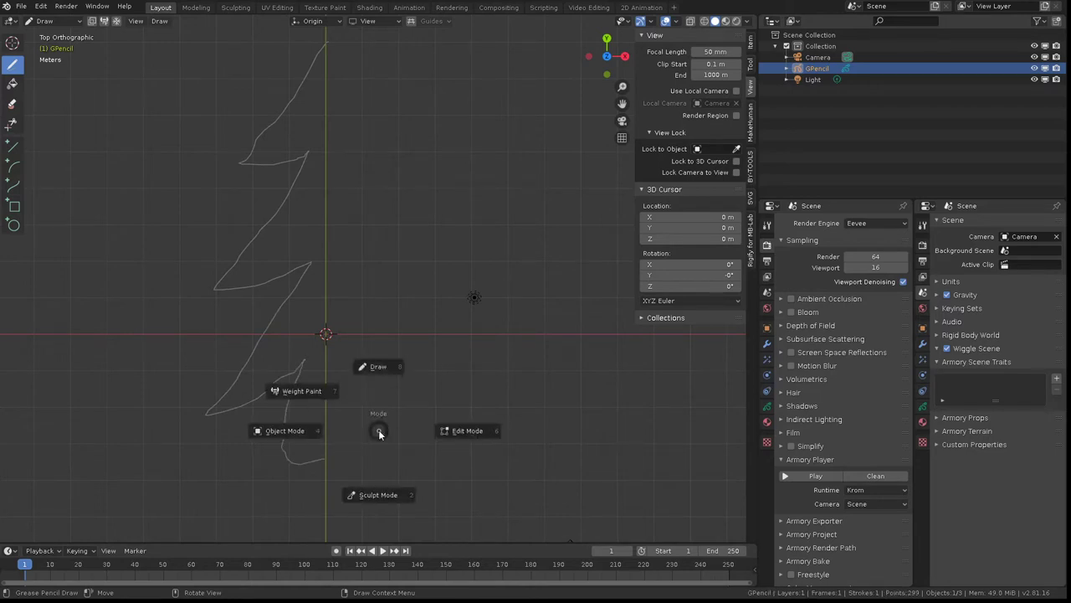
left_click(452, 432)
key("a")
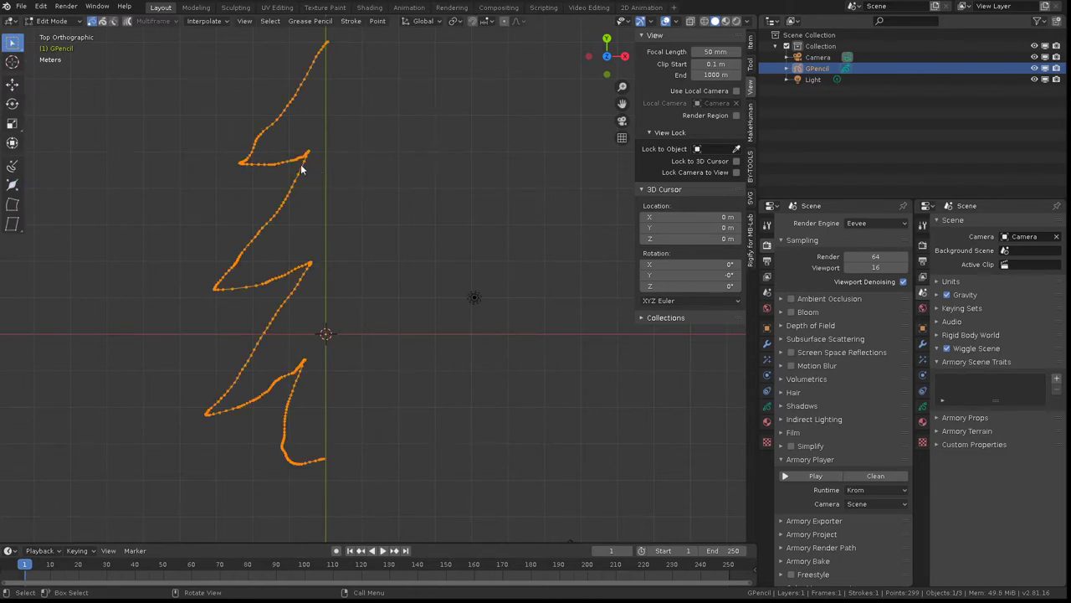
left_click(350, 20)
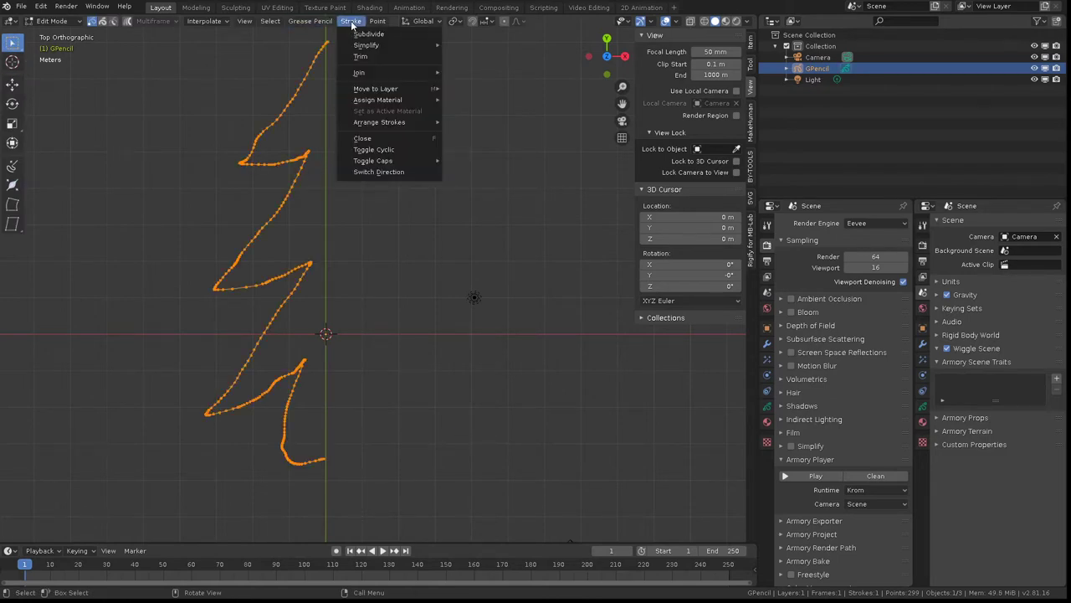
mouse_move(366, 45)
left_click(480, 45)
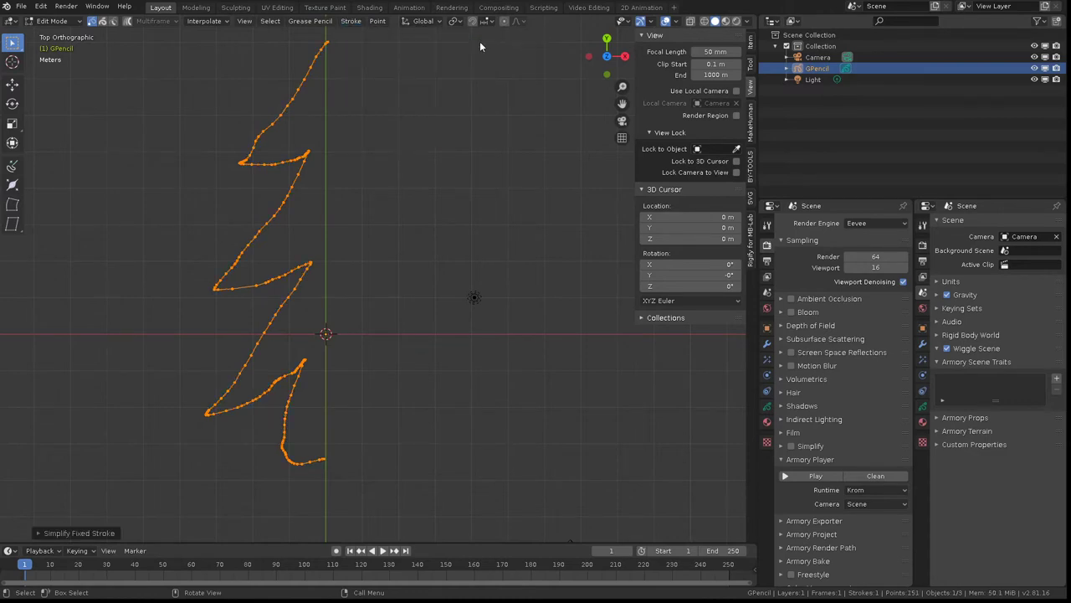
left_click(44, 534)
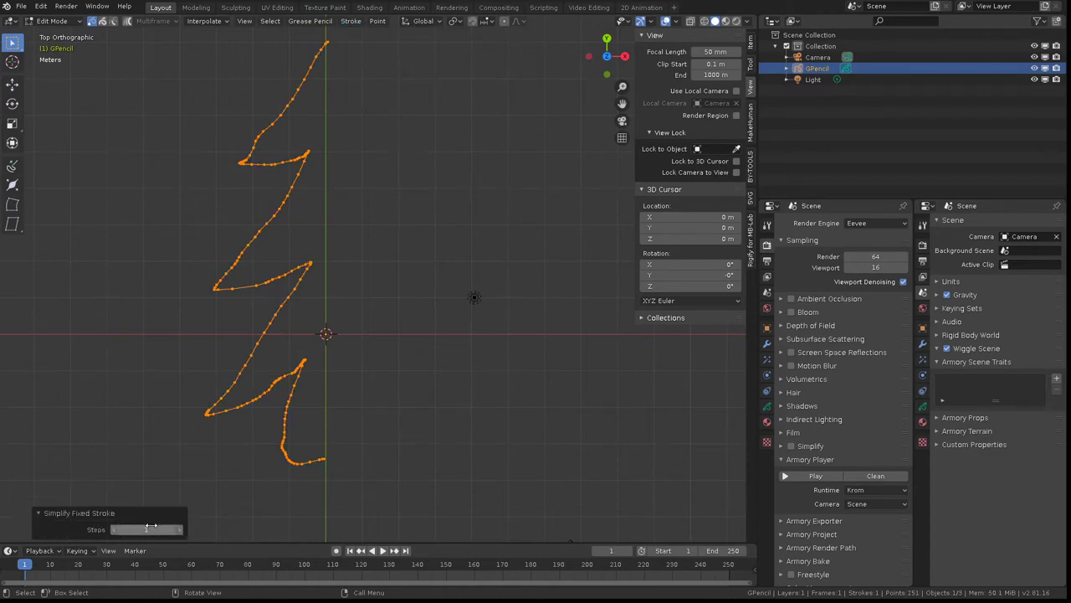
left_click(177, 530)
left_click(178, 530)
left_click(178, 530)
left_click(179, 530)
left_click(180, 530)
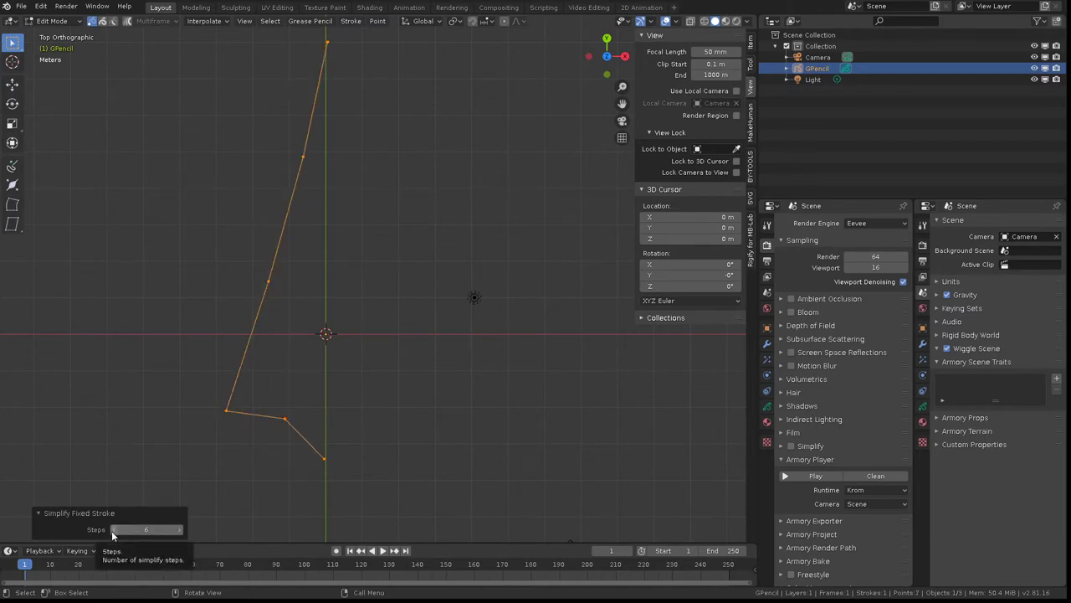
left_click(113, 530)
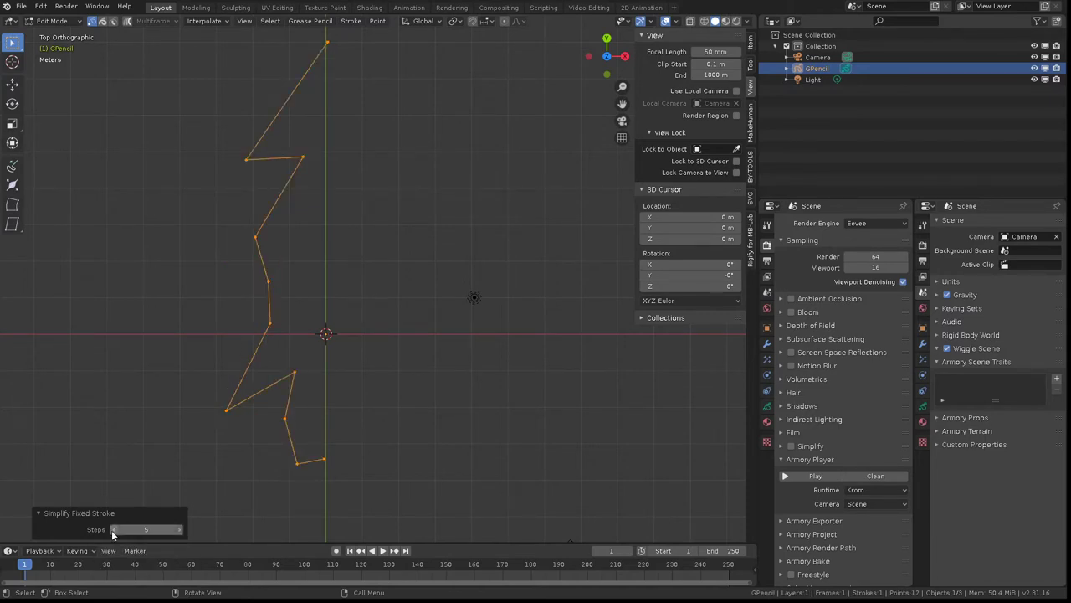
left_click(113, 530)
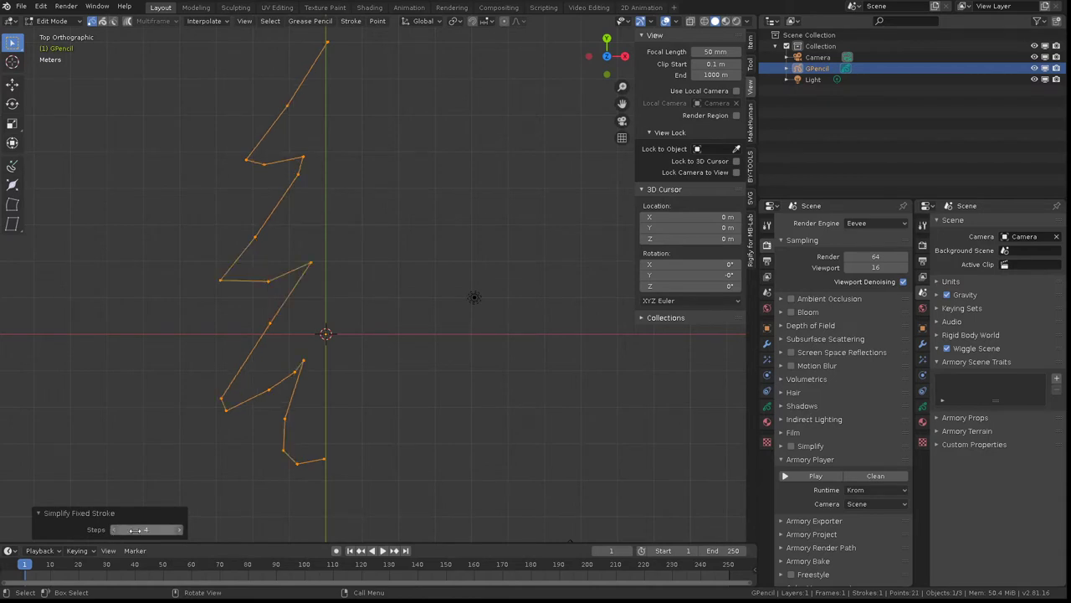
left_click(178, 530)
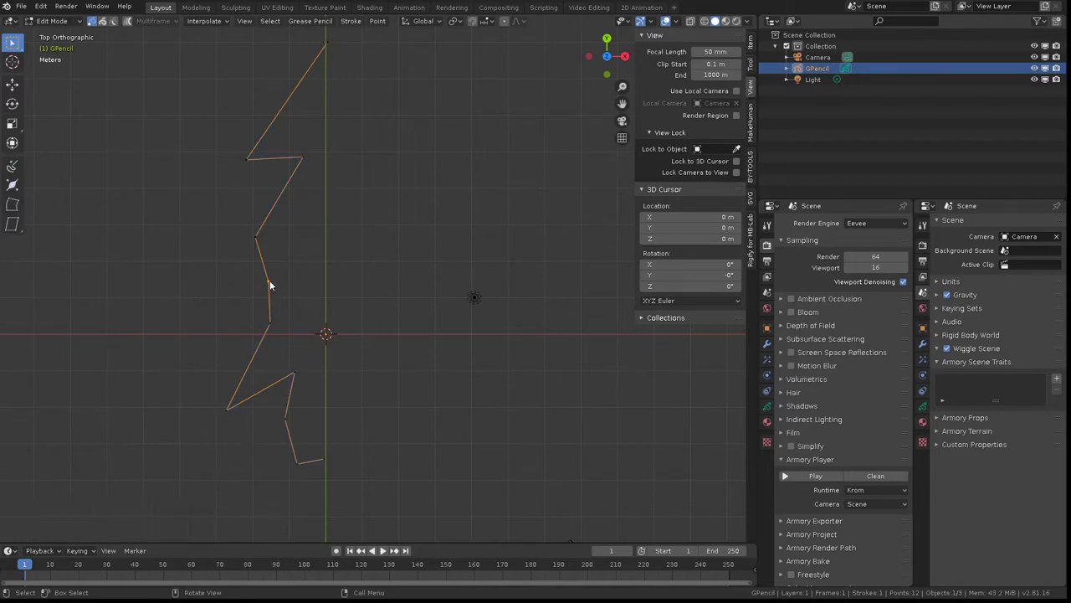
Move the simplified stroke's points to form a pointed middle branch tier and a narrower trunk near the Y axis.
mouse_move(269, 285)
left_mouse_down()
mouse_move(313, 216)
mouse_move(312, 260)
mouse_move(234, 263)
left_mouse_up()
mouse_move(269, 321)
left_mouse_down()
mouse_move(290, 311)
mouse_move(312, 251)
left_mouse_up()
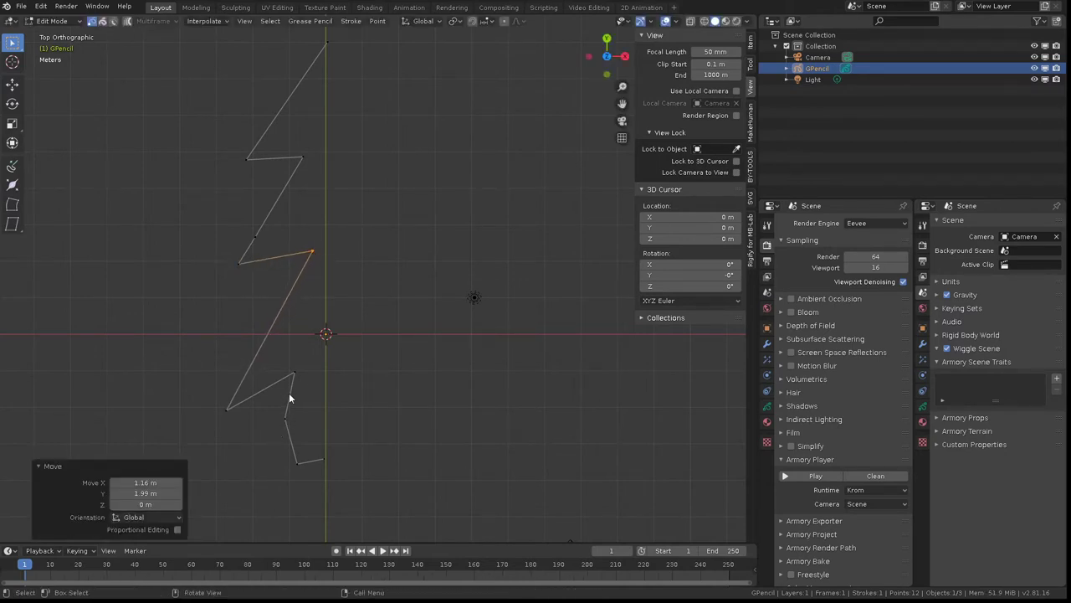
mouse_move(293, 374)
left_mouse_down()
mouse_move(225, 442)
mouse_move(314, 364)
left_mouse_up()
left_click(284, 419)
left_click_drag(285, 419, 306, 421)
left_click(255, 240)
left_click_drag(254, 232, 254, 222)
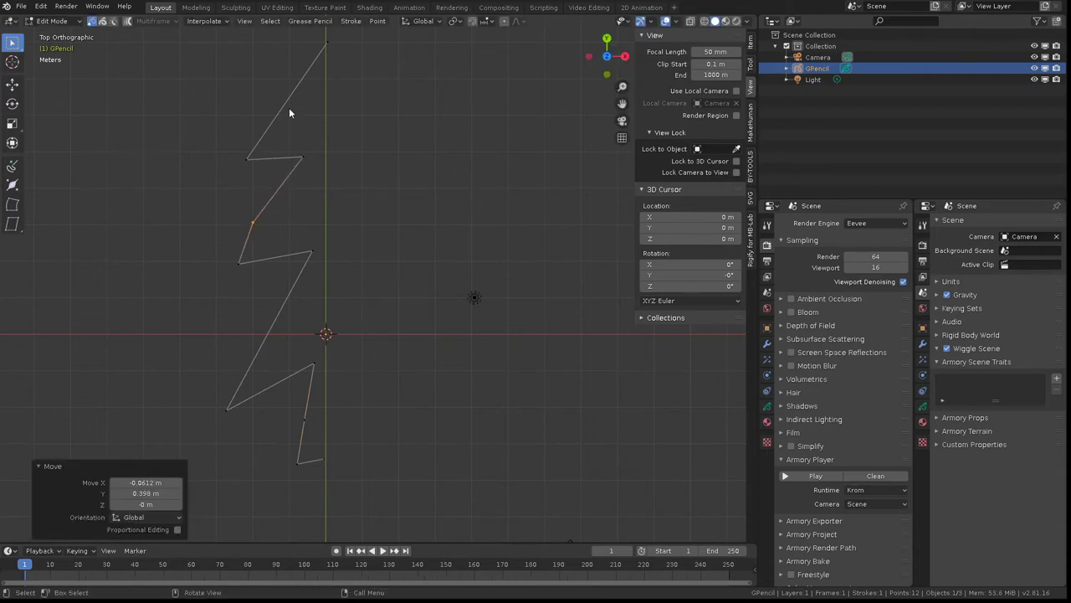
Return to Object Mode and convert the Grease Pencil outline to a polygon curve.
key("Tab")
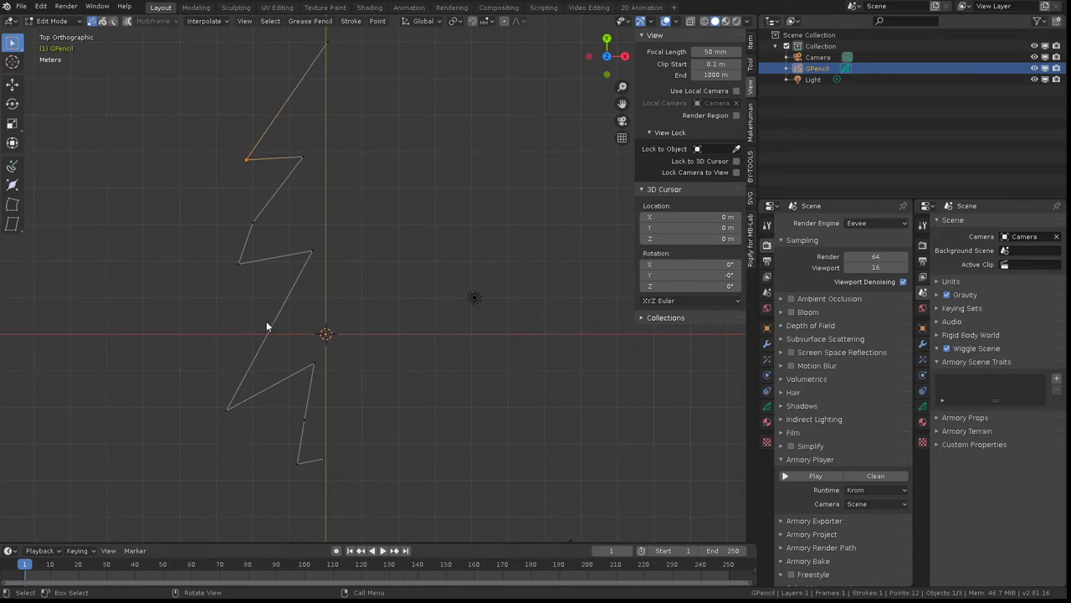
key("ctrl+Tab")
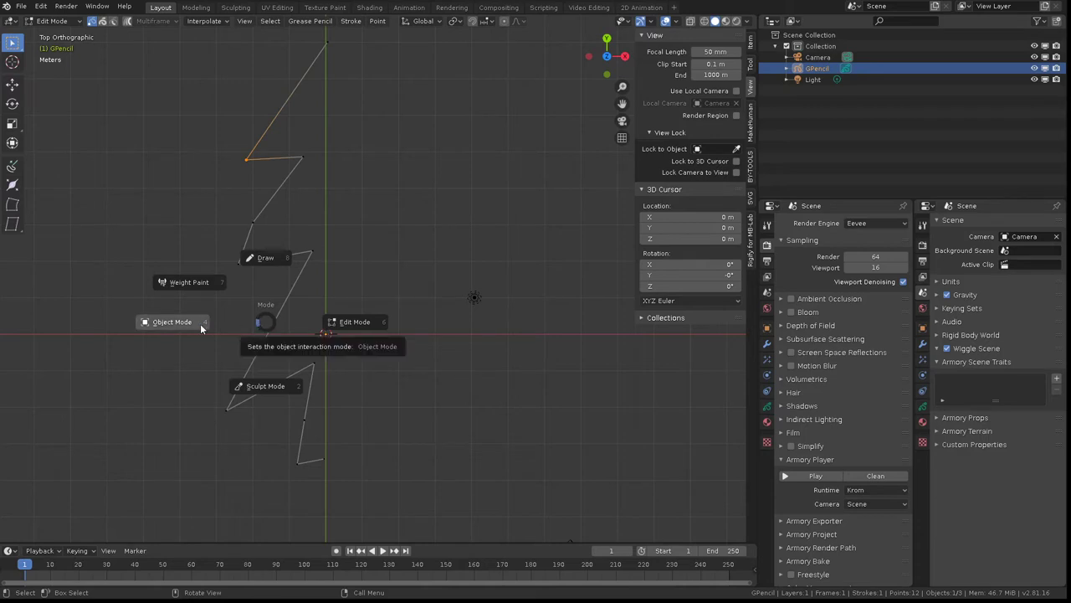
left_click(172, 323)
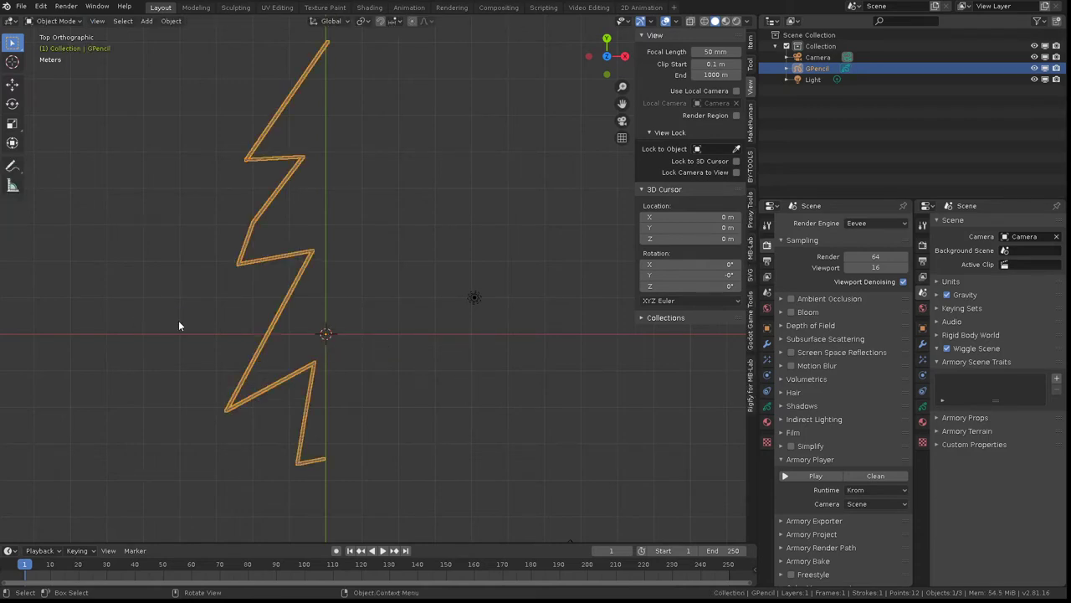
right_click(274, 254)
left_click(270, 279)
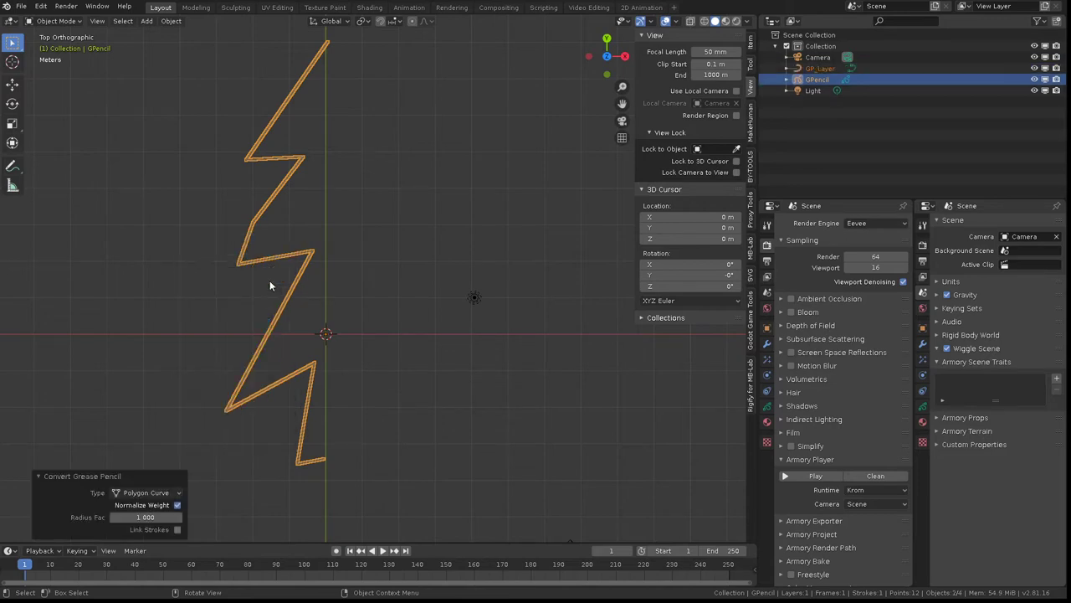
Hide the original GPencil object and convert the GP_Layer curve to a mesh.
left_click(821, 69)
left_click(1034, 79)
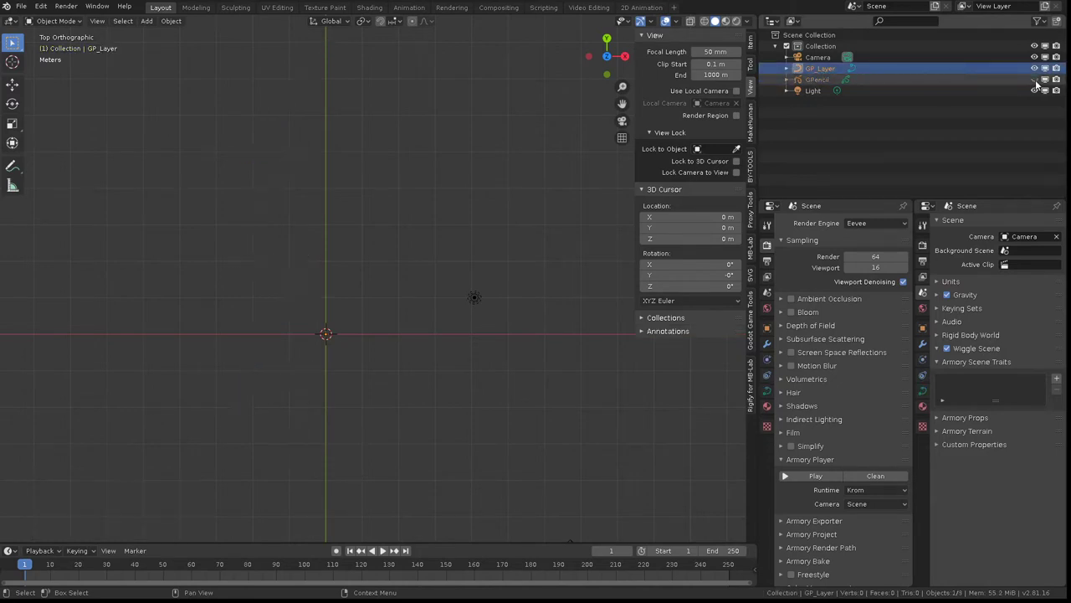
right_click(318, 333)
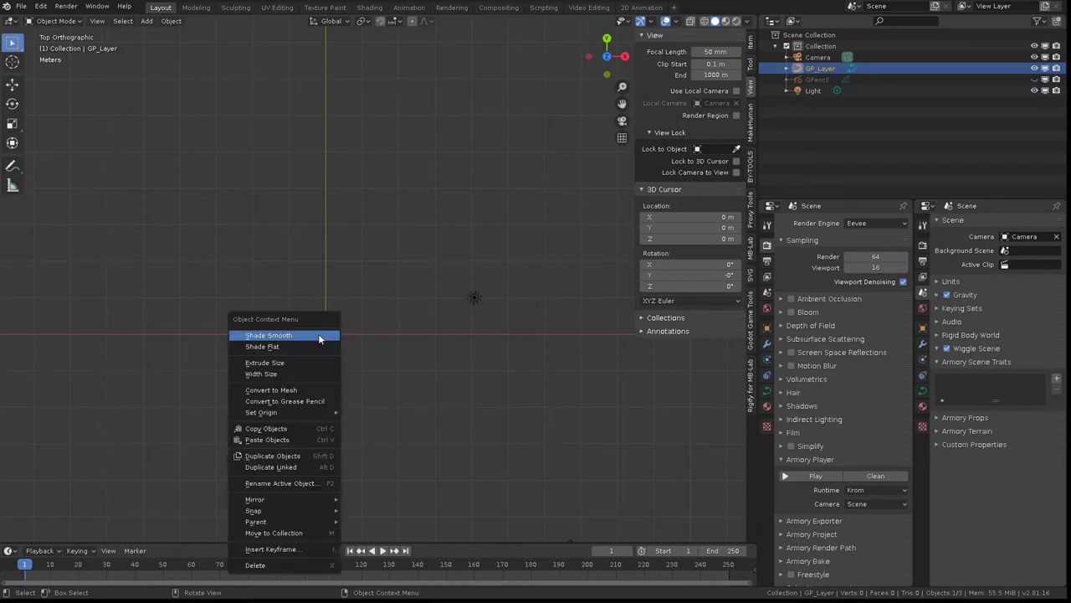
left_click(272, 390)
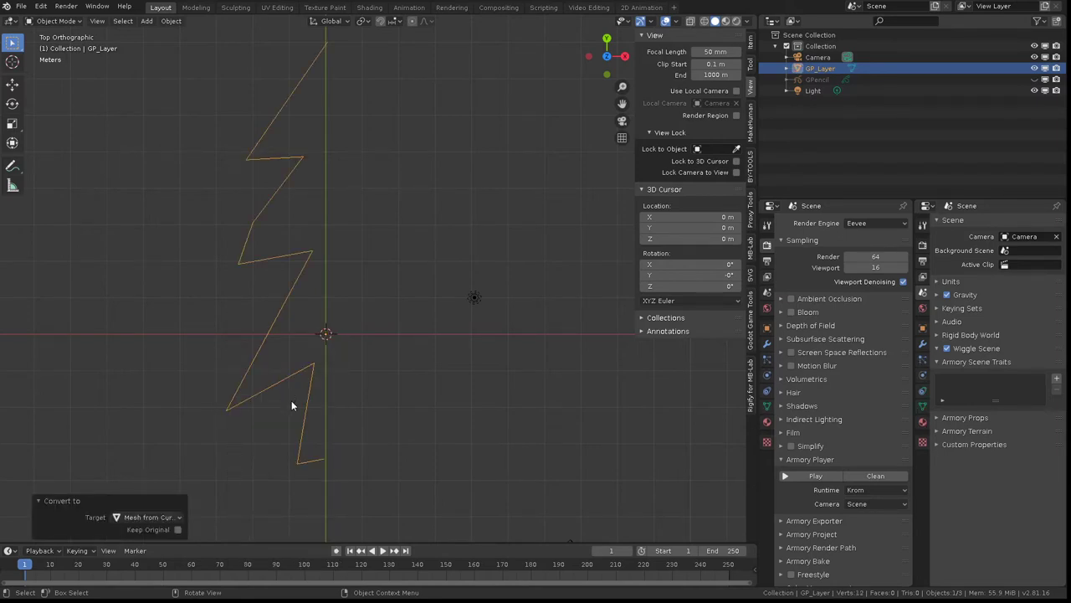
Select all vertices of the GP_Layer mesh in Edit Mode and fill the half-tree outline with a face.
key("ctrl+Tab")
left_click(362, 401)
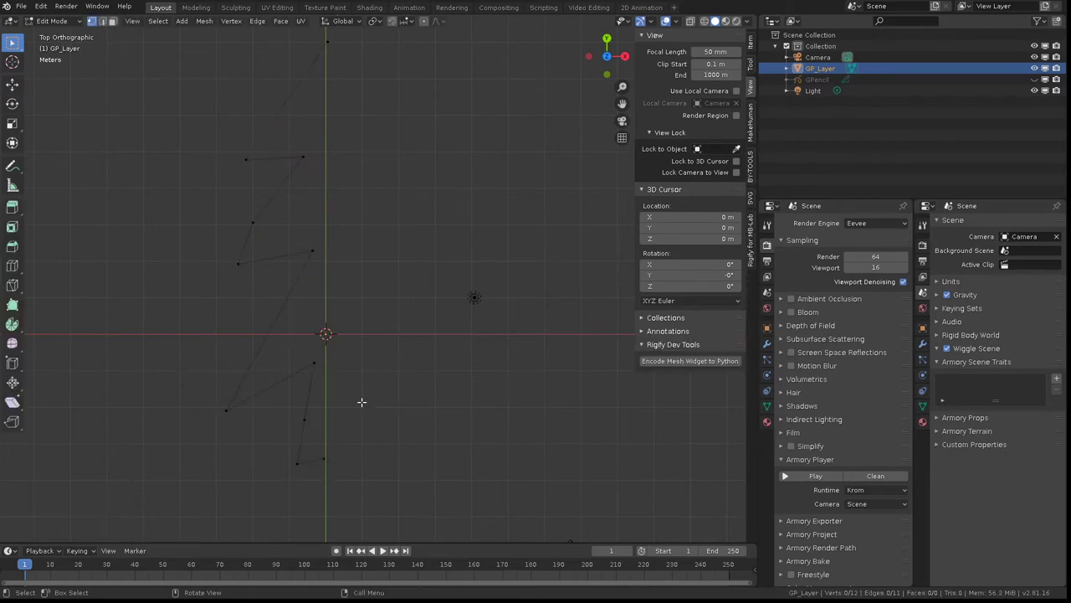
key("a")
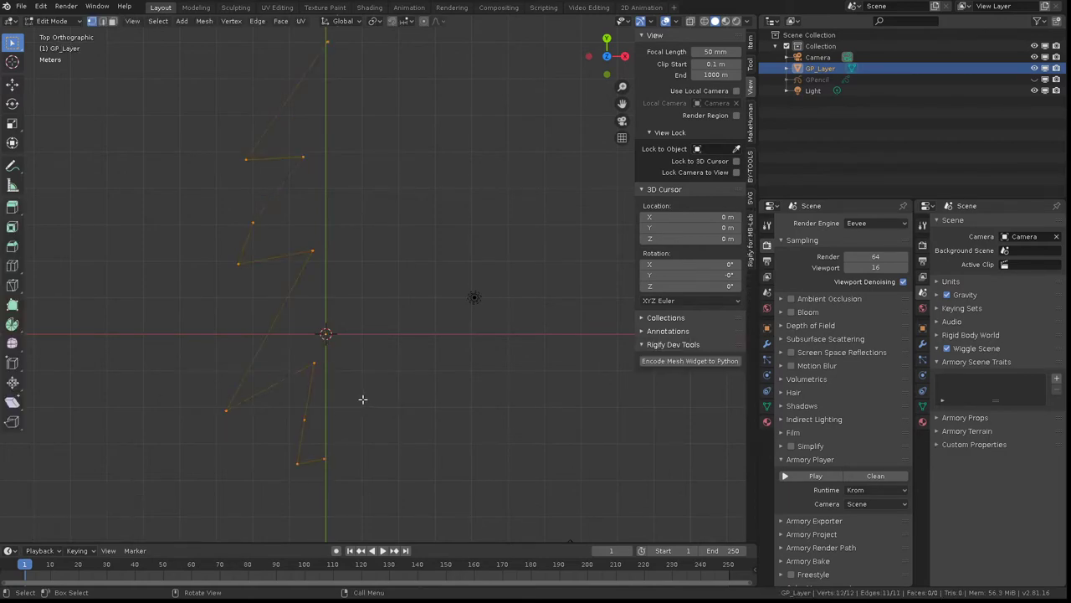
key("f")
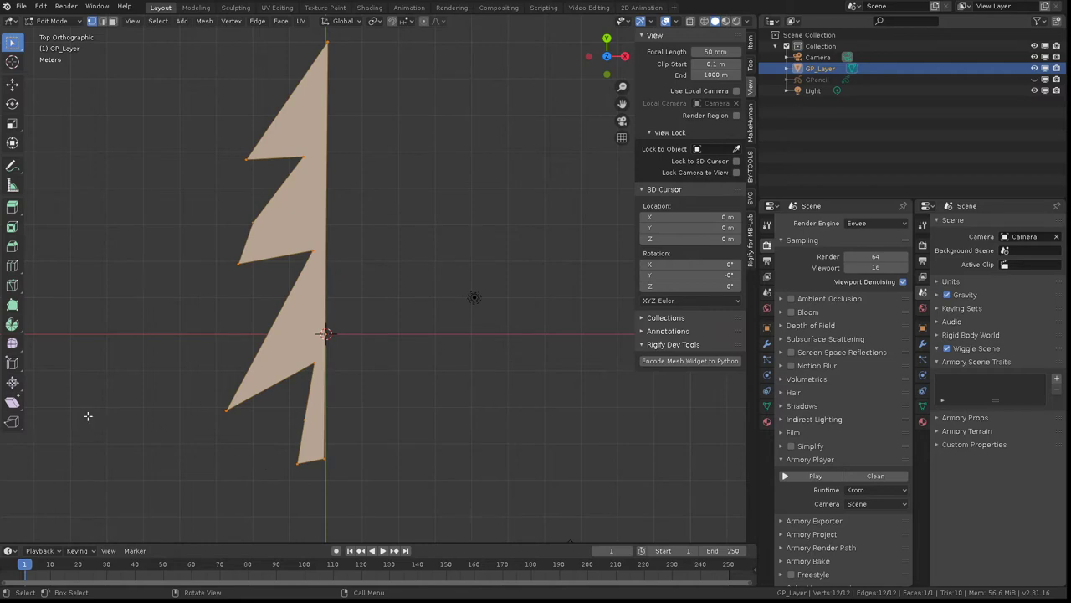
Spin the half-tree face 360° around the Y axis with 9 steps, and deselect the resulting geometry.
left_click(13, 323)
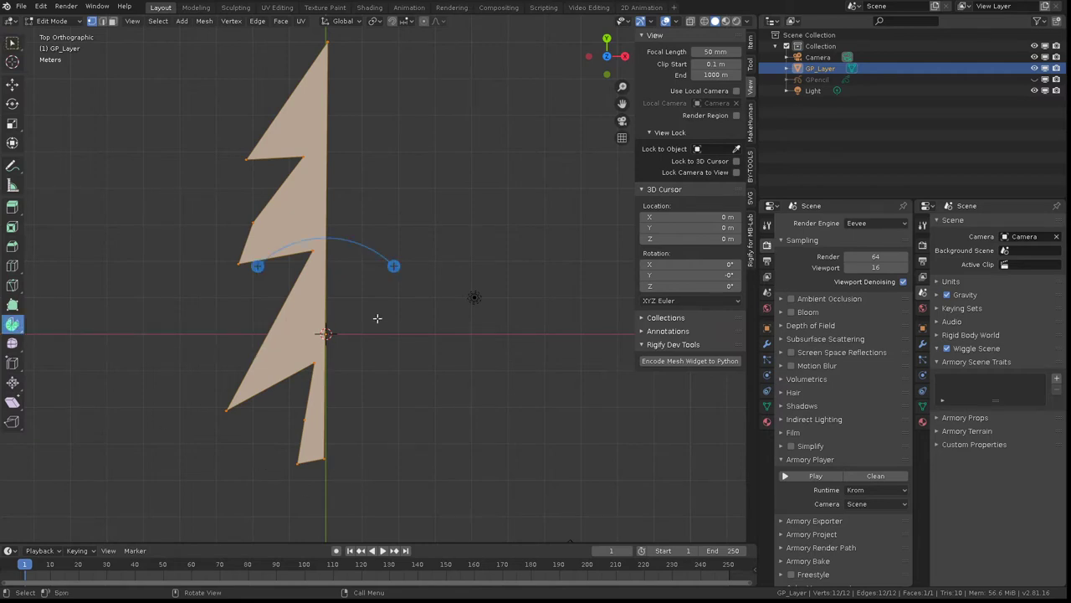
left_click(751, 65)
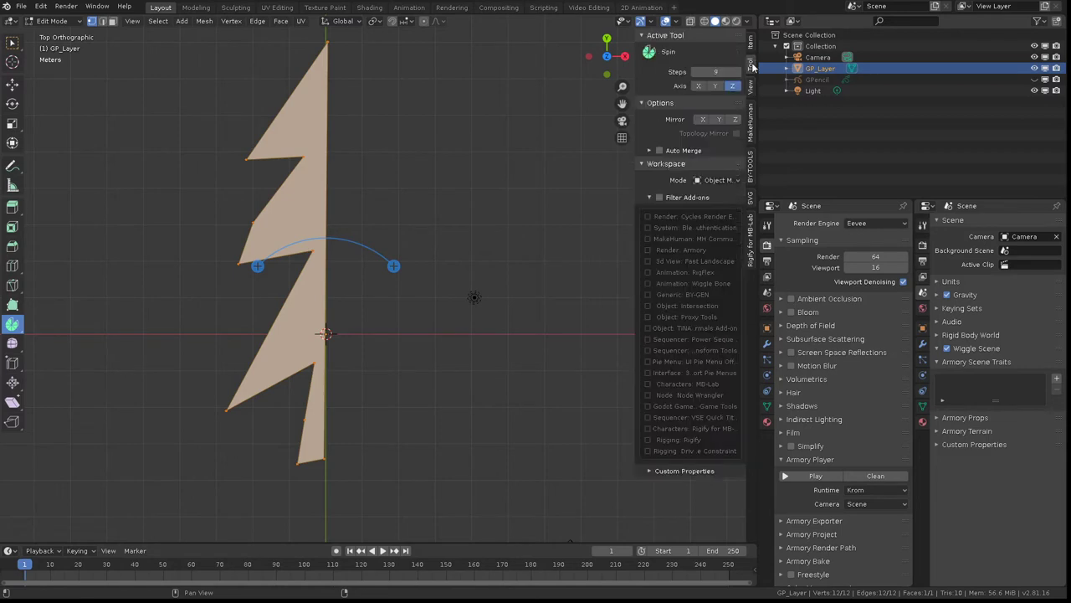
left_click(702, 87)
left_click(716, 86)
middle_click_drag(327, 410, 332, 319)
left_click_drag(396, 233, 276, 187)
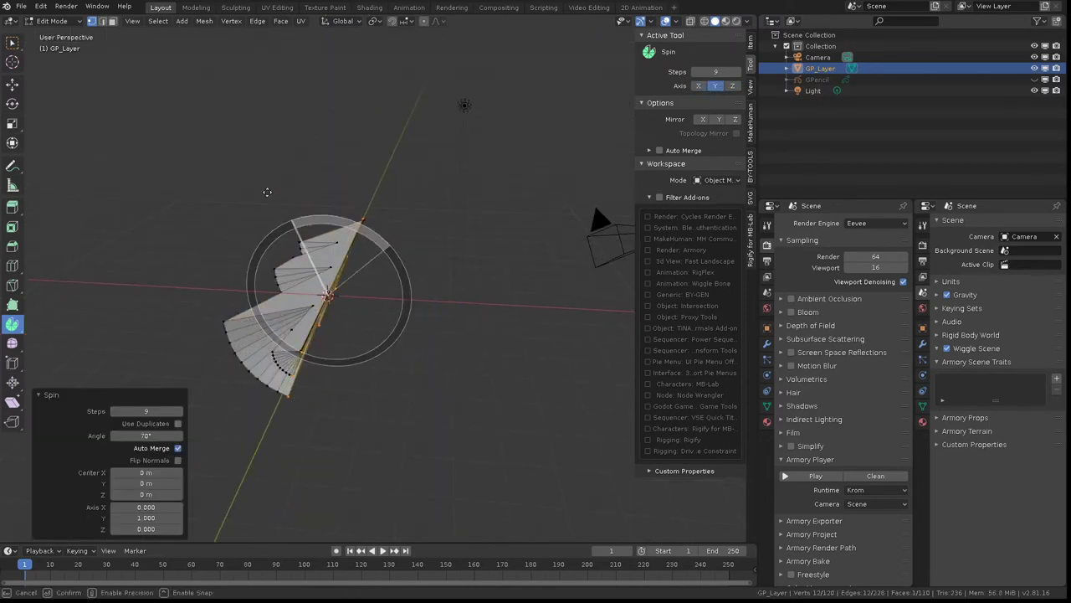
left_click(139, 436)
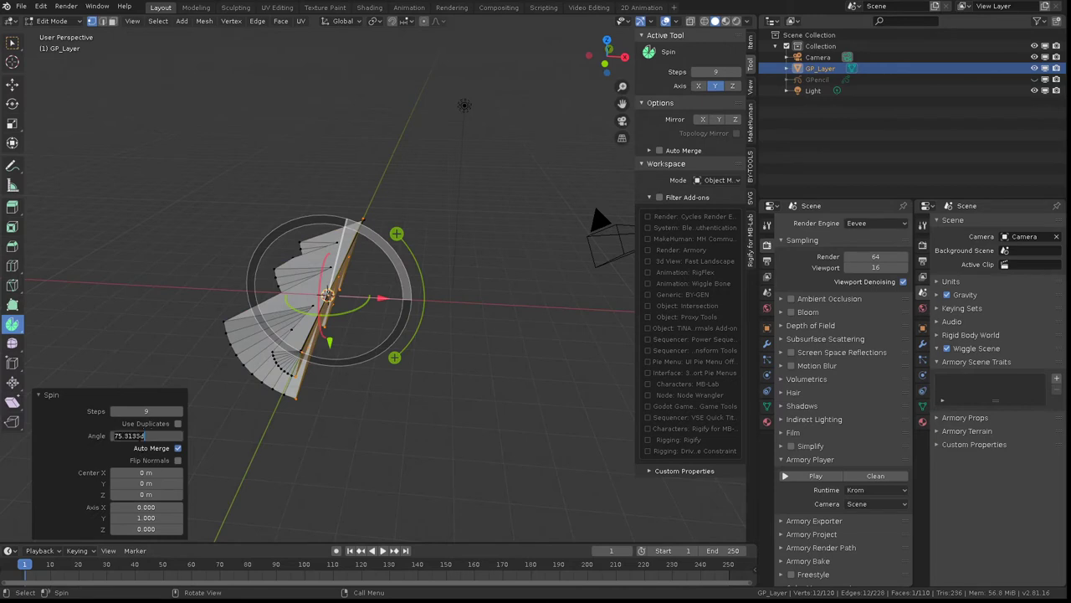
type("360")
key("Return")
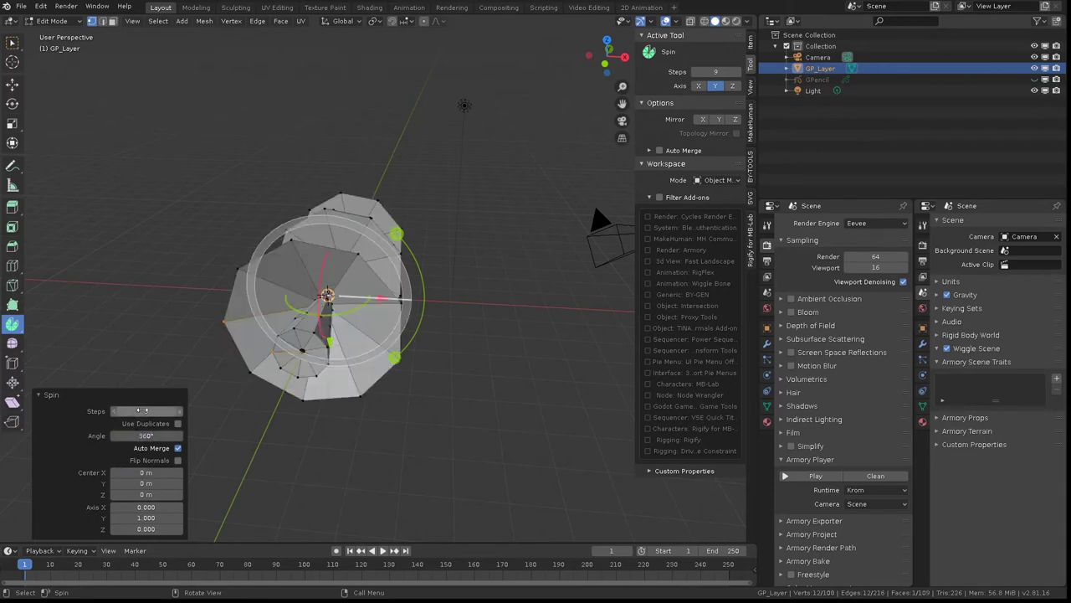
left_click(228, 426)
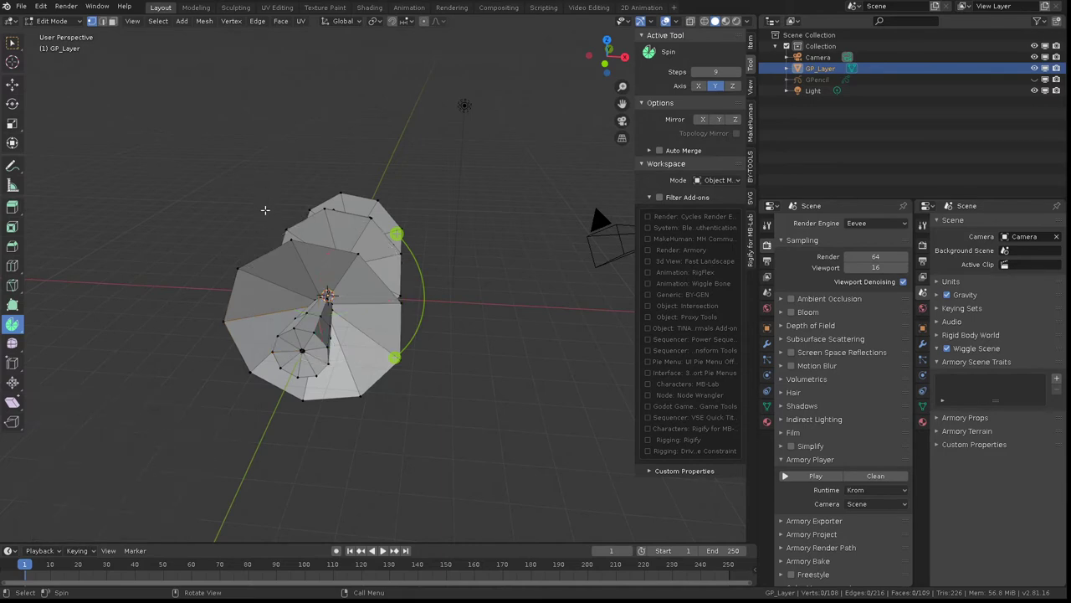
From the top orthographic view, enable proportional editing and raise the front-middle rim vertex of the uppermost branch tier toward the tree tip.
middle_click_drag(244, 203, 238, 412)
scroll(266, 255, "up", 3)
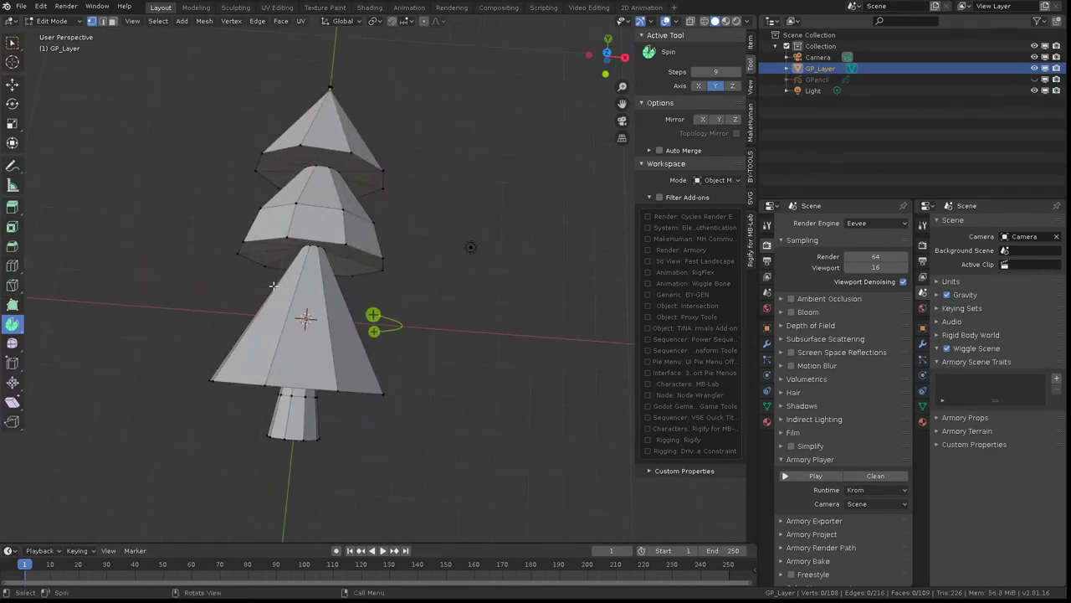
key("KP_7")
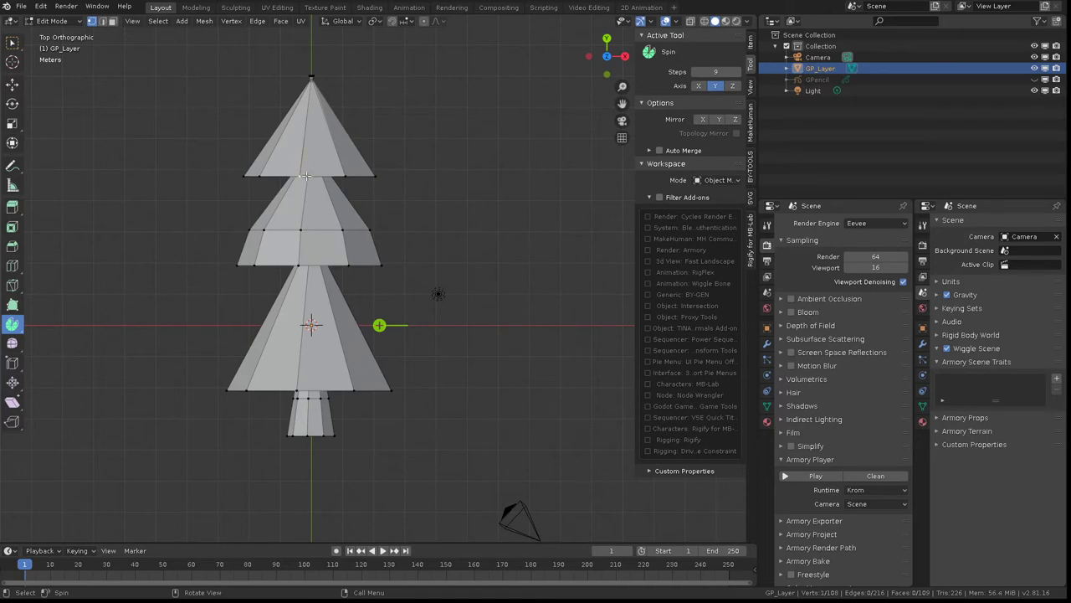
left_click(425, 21)
key("g")
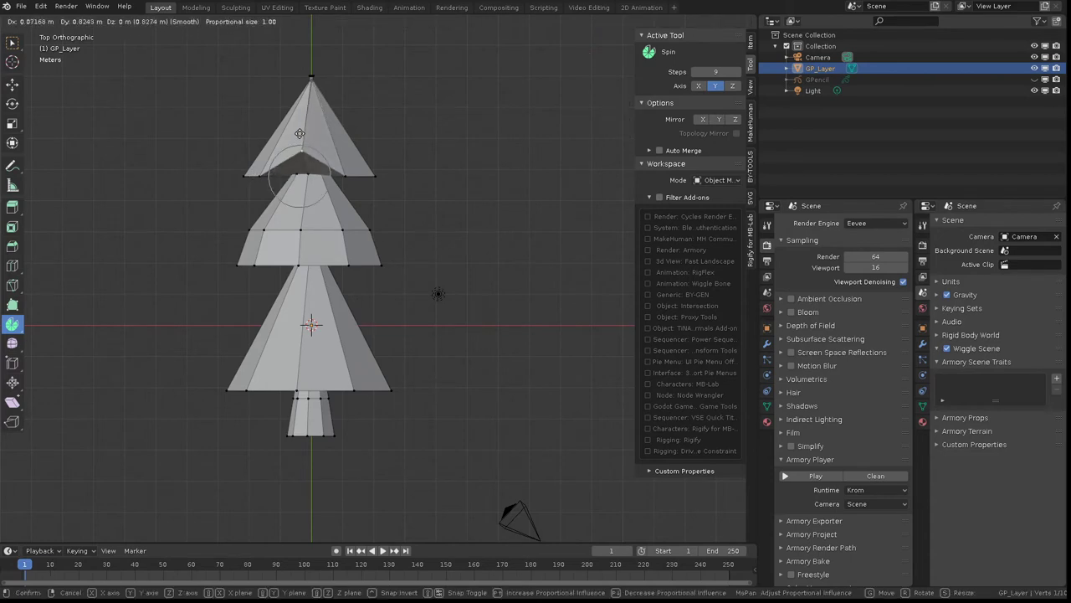
left_click(306, 139)
Stagger the uppermost tier's front rim: lower the right-front vertex about 0.57 m, raise the outer-left corner, and lower the vertex beside it.
key("g")
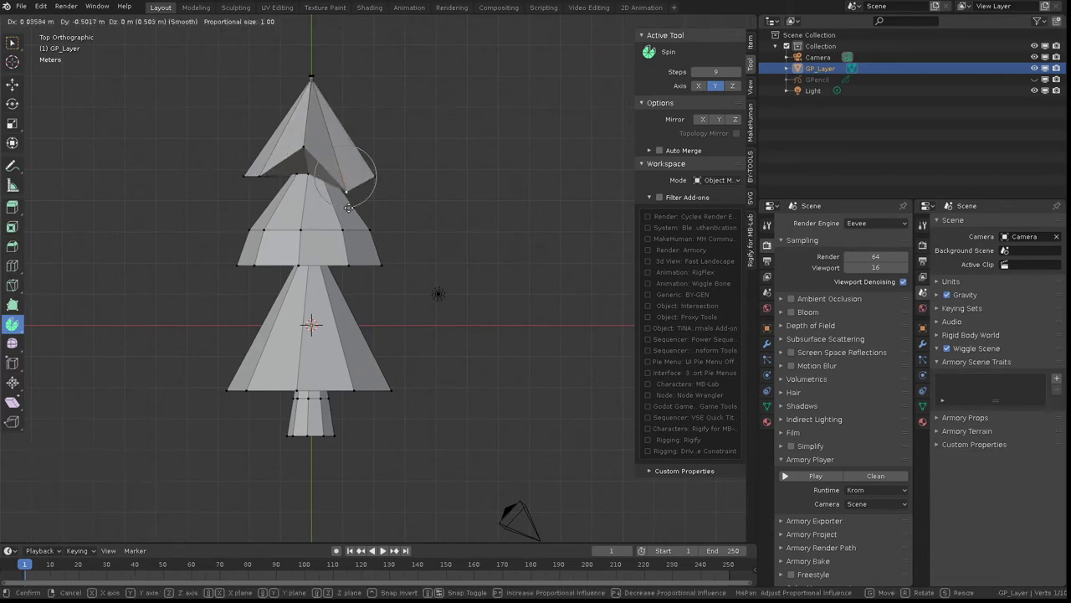
left_click(348, 206)
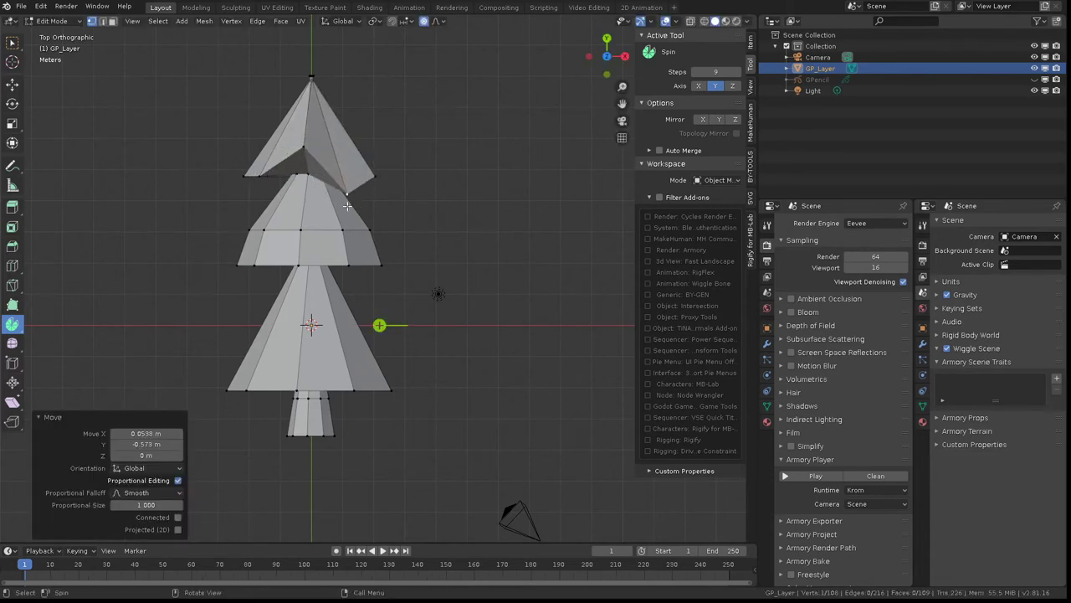
left_click(243, 175)
key("g")
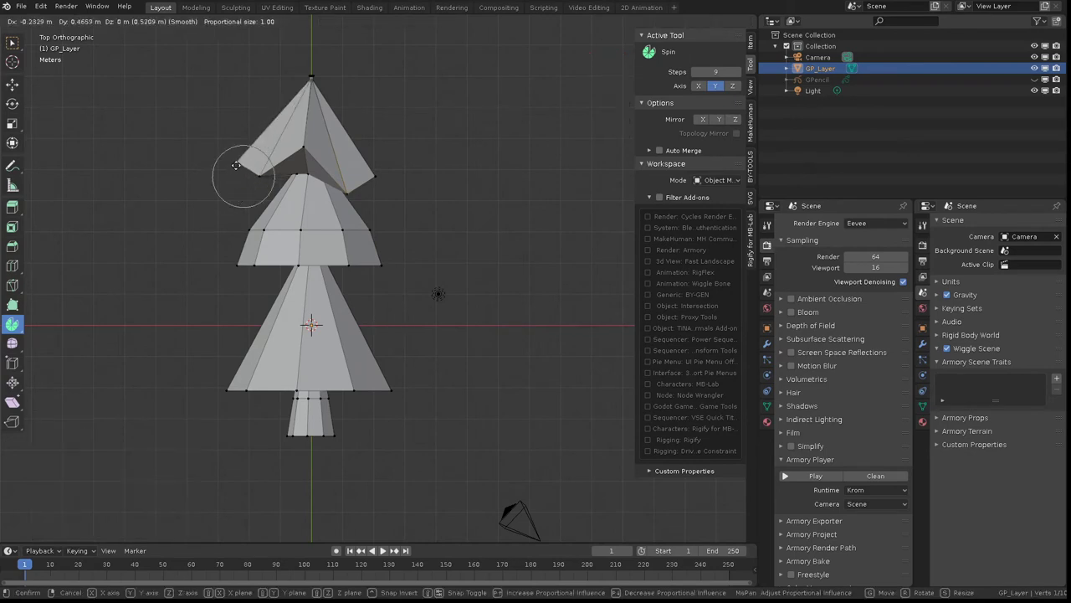
left_click(255, 176)
left_click(255, 176)
key("g")
left_click(257, 191)
On the middle tier, raise the left-front rim vertex about 0.66 m and the central front vertex of the upper ring about 0.8 m.
left_click(256, 260)
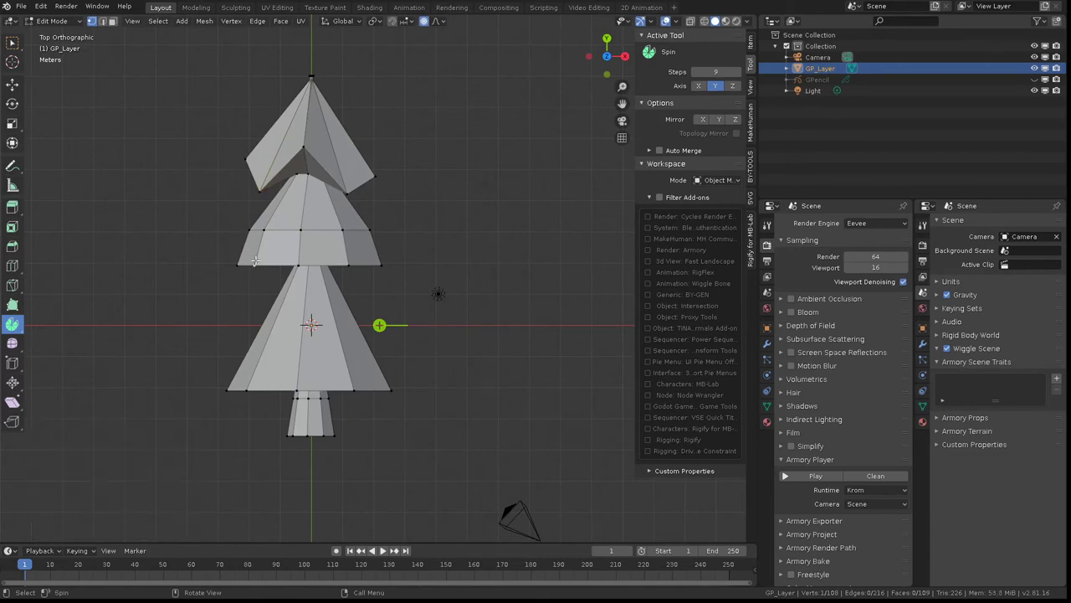
key("g")
left_click(261, 240)
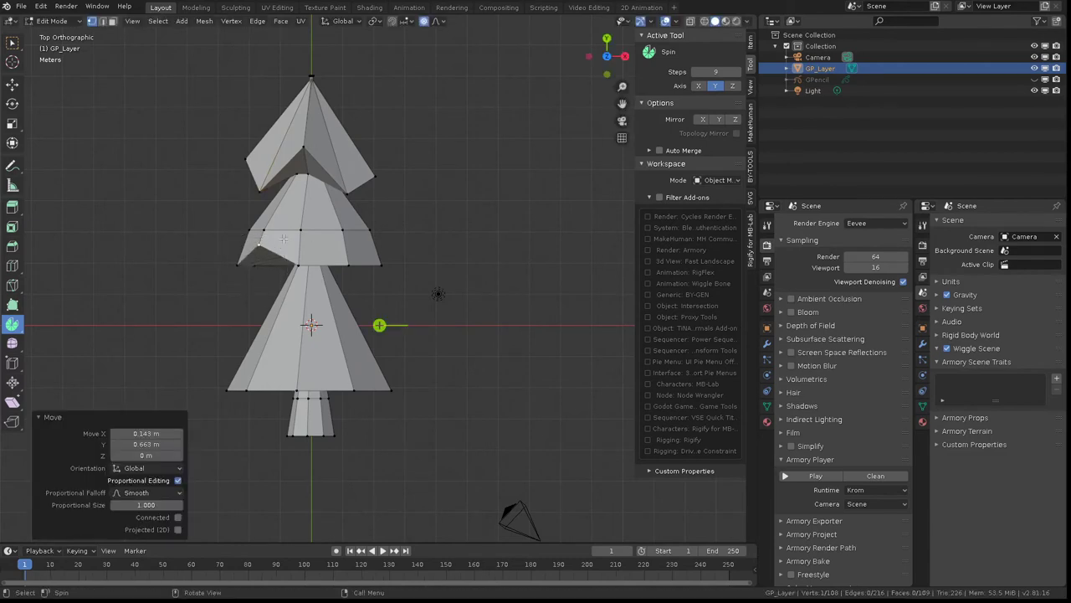
left_click(302, 227)
key("g")
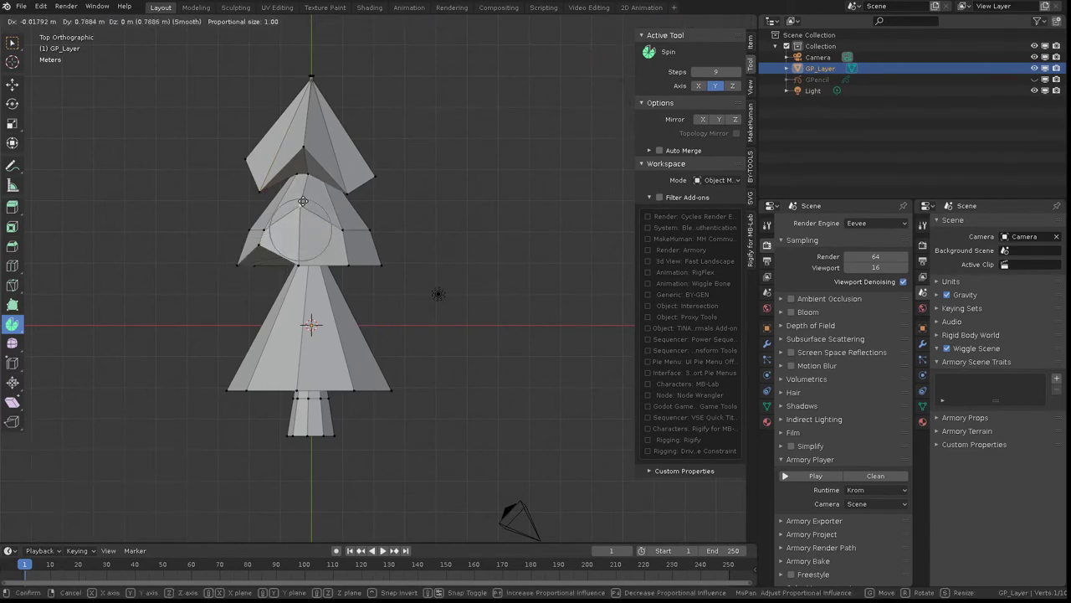
left_click(300, 203)
Raise the middle tier's right-front rim vertex about 0.63 m and lower its central front rim vertex about 0.56 m into a point.
left_click(348, 271)
key("g")
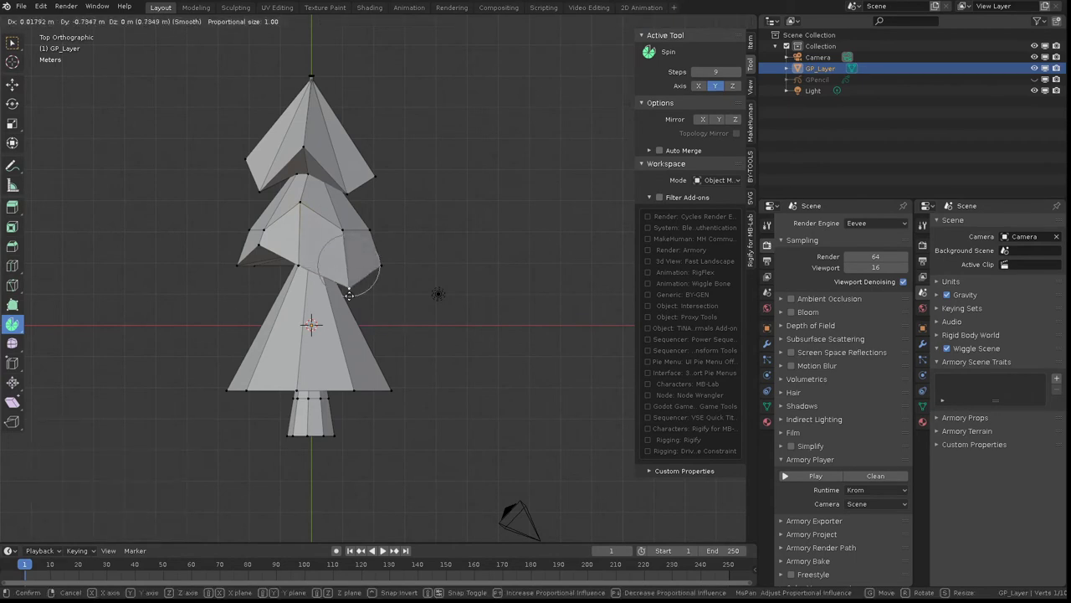
left_click(349, 252)
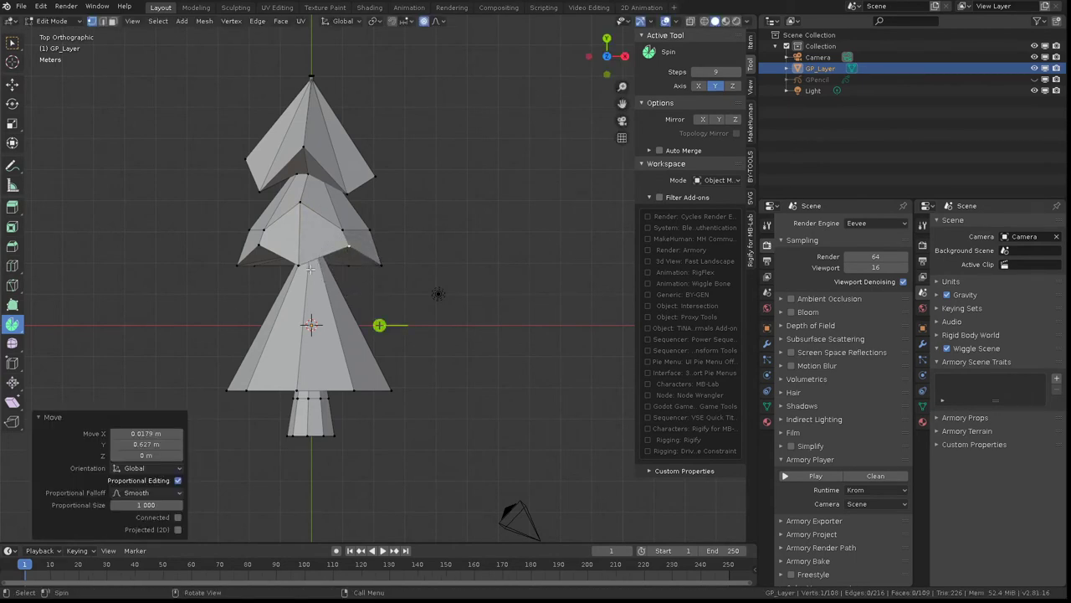
left_click(297, 268)
key("g")
left_click(301, 282)
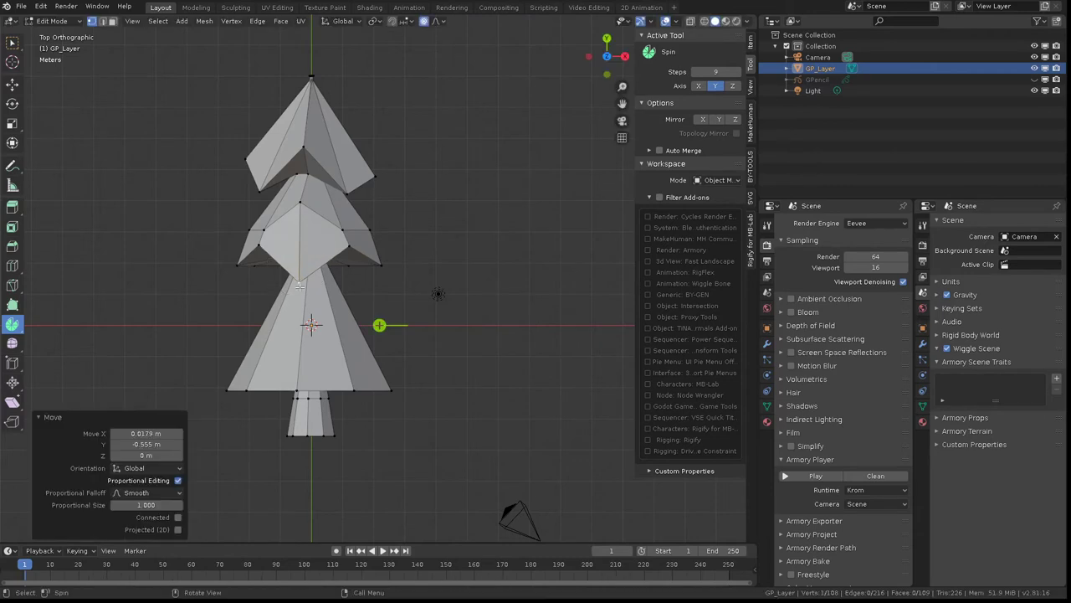
On the middle tier's right side, raise the outer upper-ring vertex and lower the outer rim corner about 0.48 m.
left_click(367, 234)
key("g")
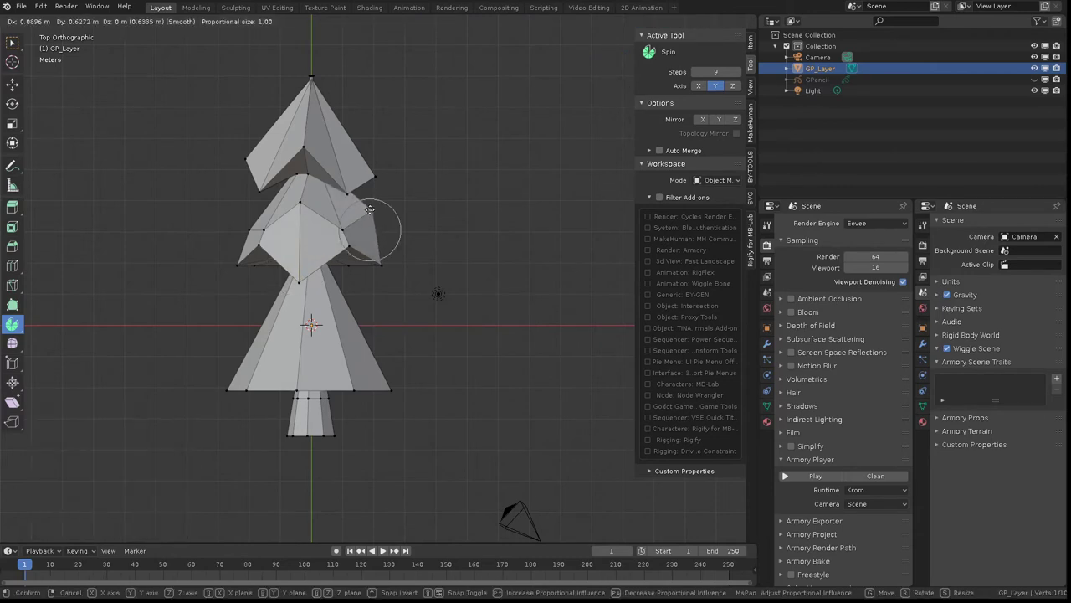
left_click(370, 212)
left_click(380, 263)
key("g")
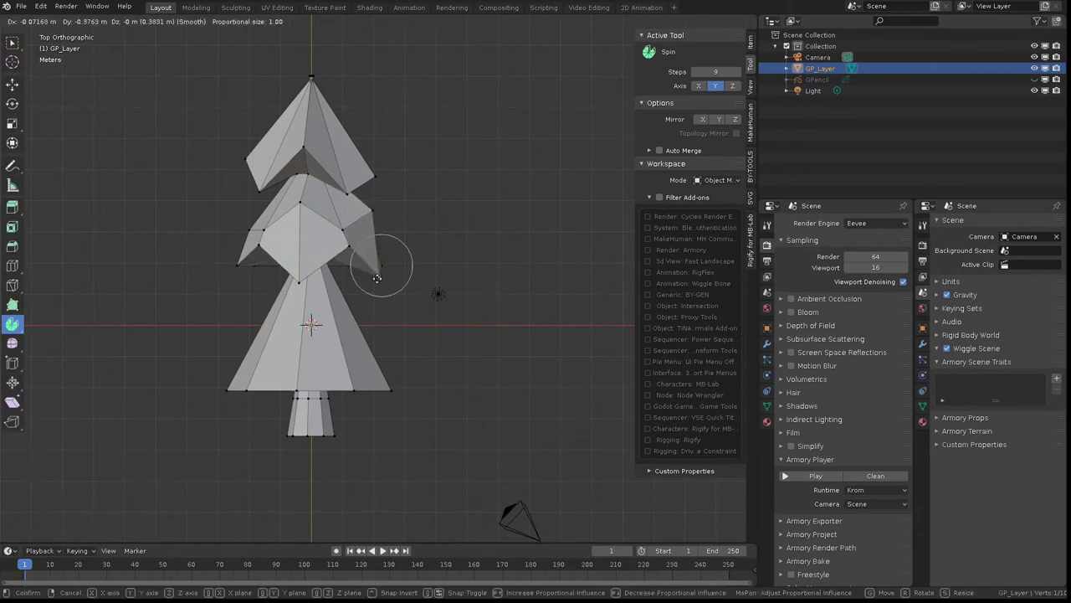
left_click(382, 281)
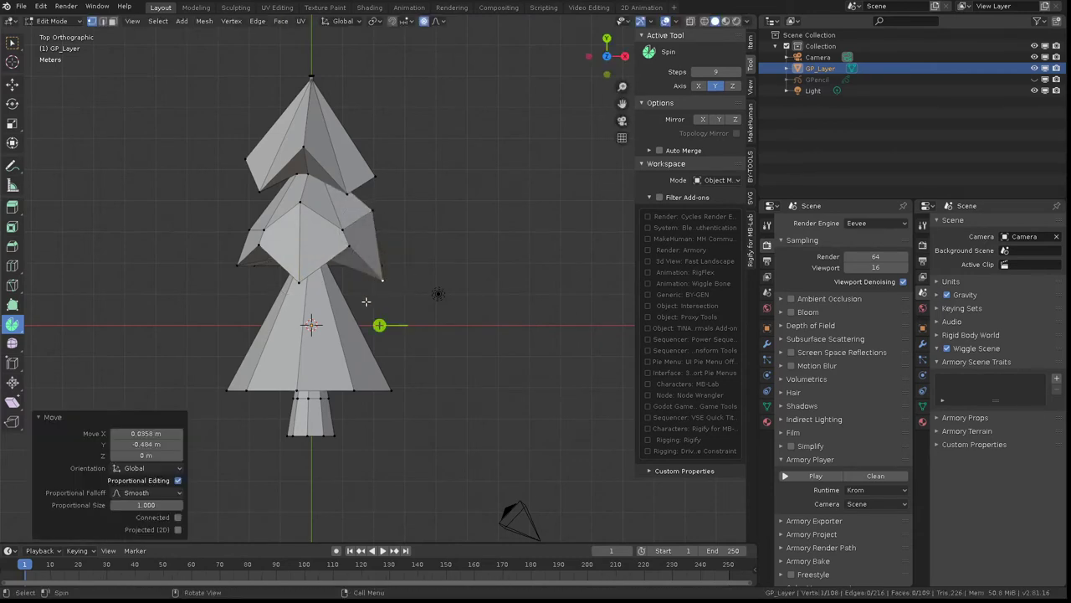
Raise the lowest tier's right-front rim vertex about 0.93 m and its left-front rim vertex about 1.04 m.
left_click(356, 390)
key("g")
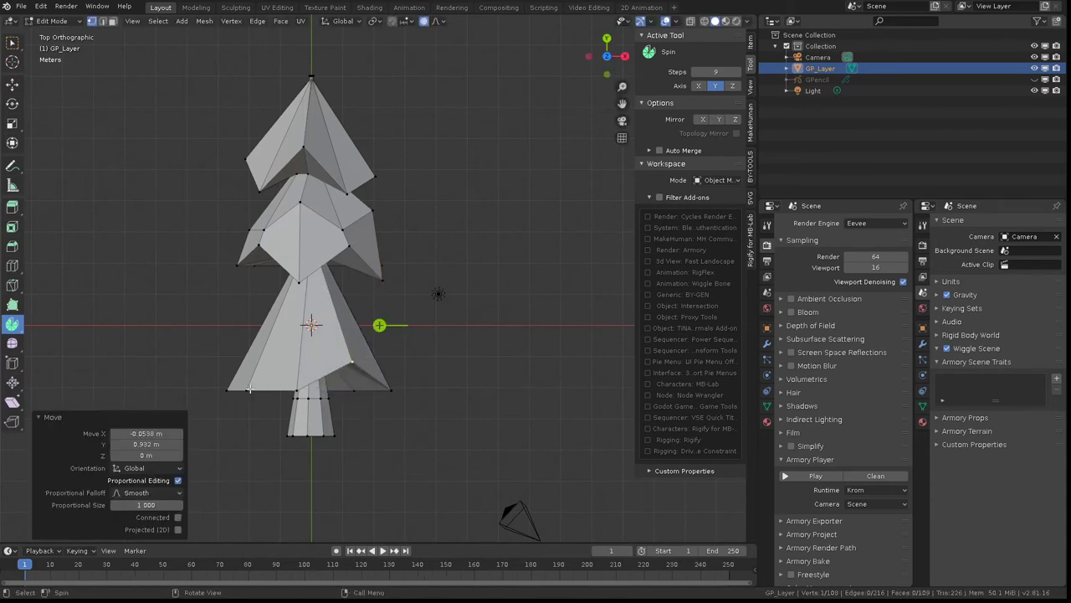
left_click(249, 390)
key("g")
left_click(295, 385)
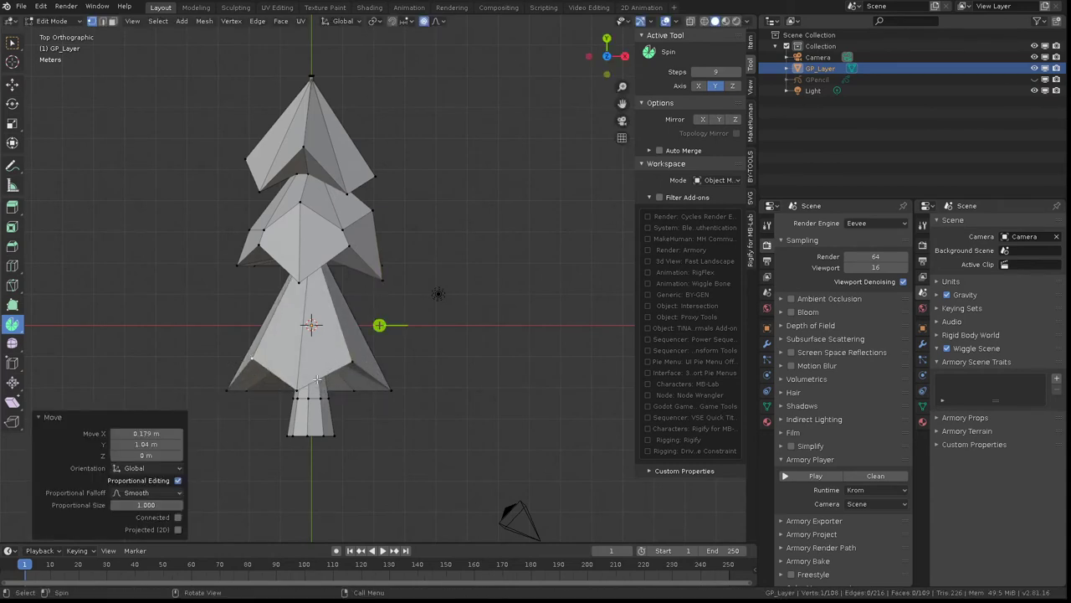
Pull the lowest tier's two outer rim corners downward, moving the left one down about 0.38 m and slightly outward.
left_click(392, 388)
key("g")
left_click(392, 399)
left_click(227, 393)
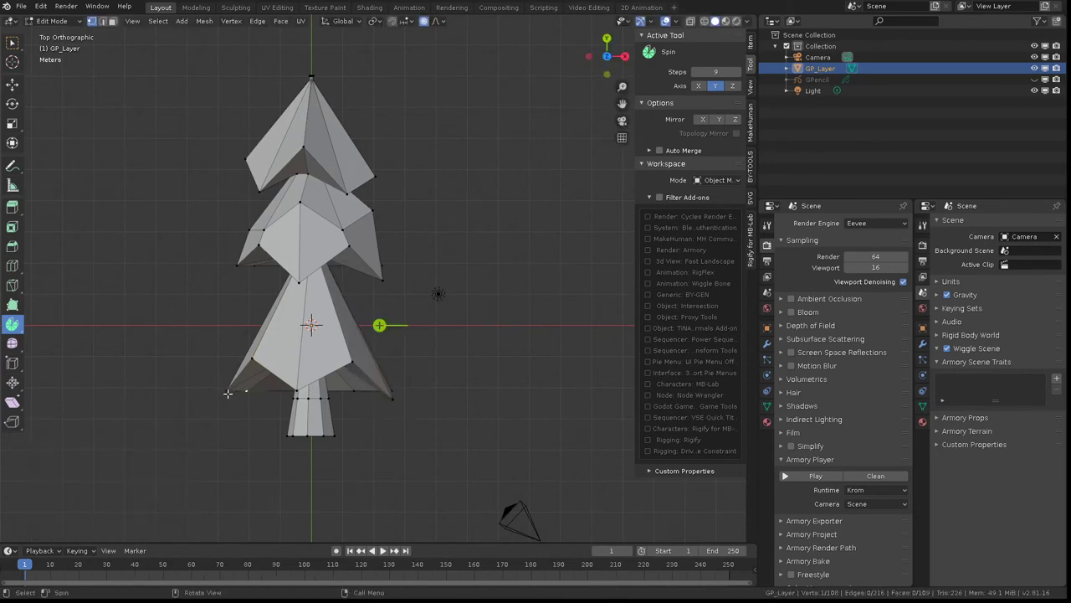
key("g")
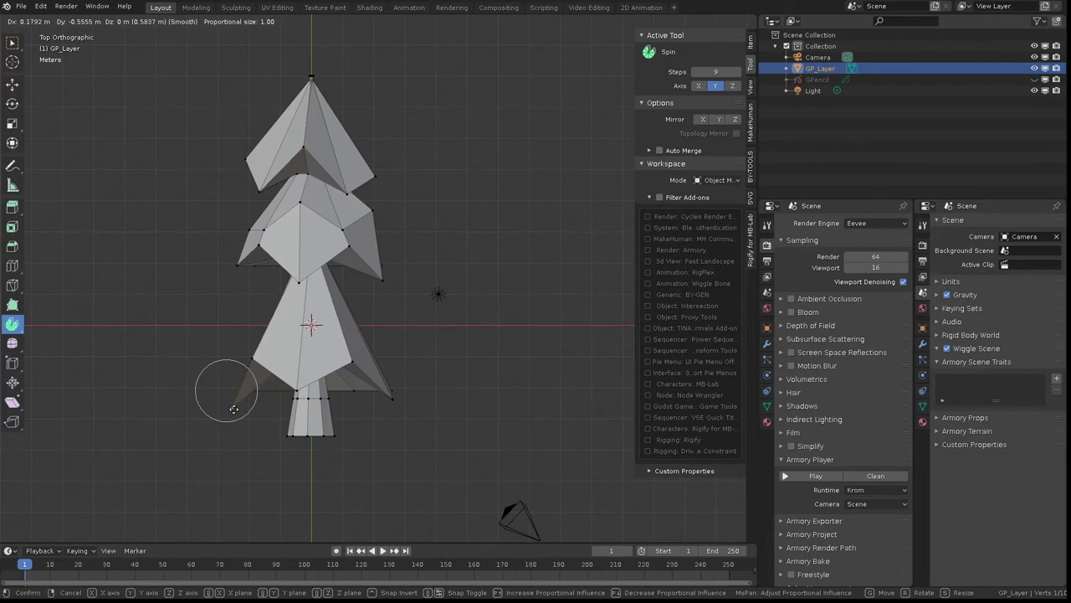
left_click(224, 403)
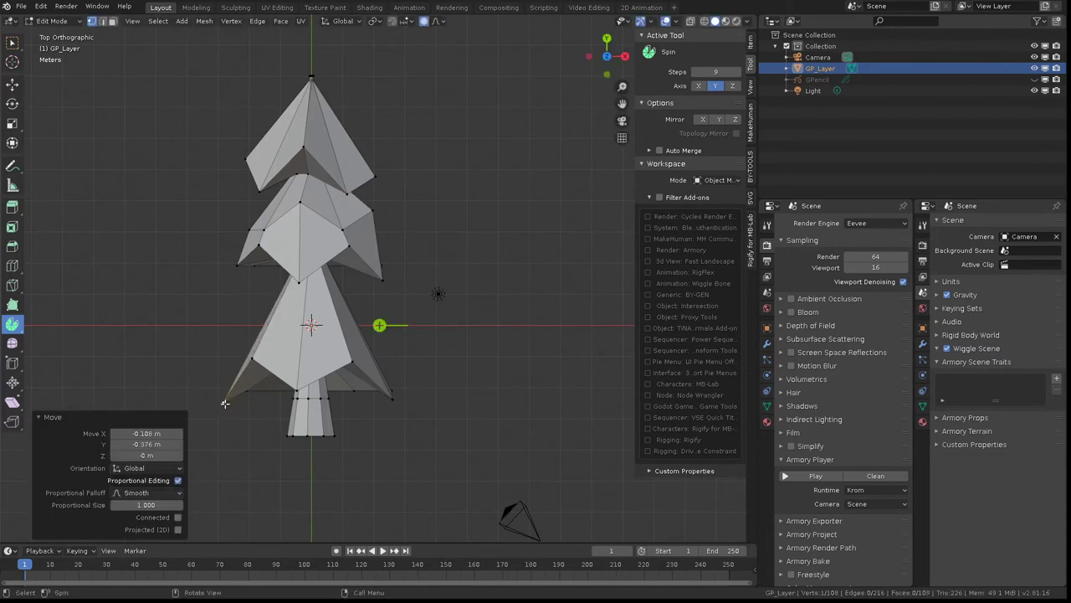
From the bottom orthographic view, stagger the lowest tier's back rim: outer vertices about 0.6 m toward the tip, middle vertex 0.38 m toward the trunk.
key("KP_2")
key("KP_2")
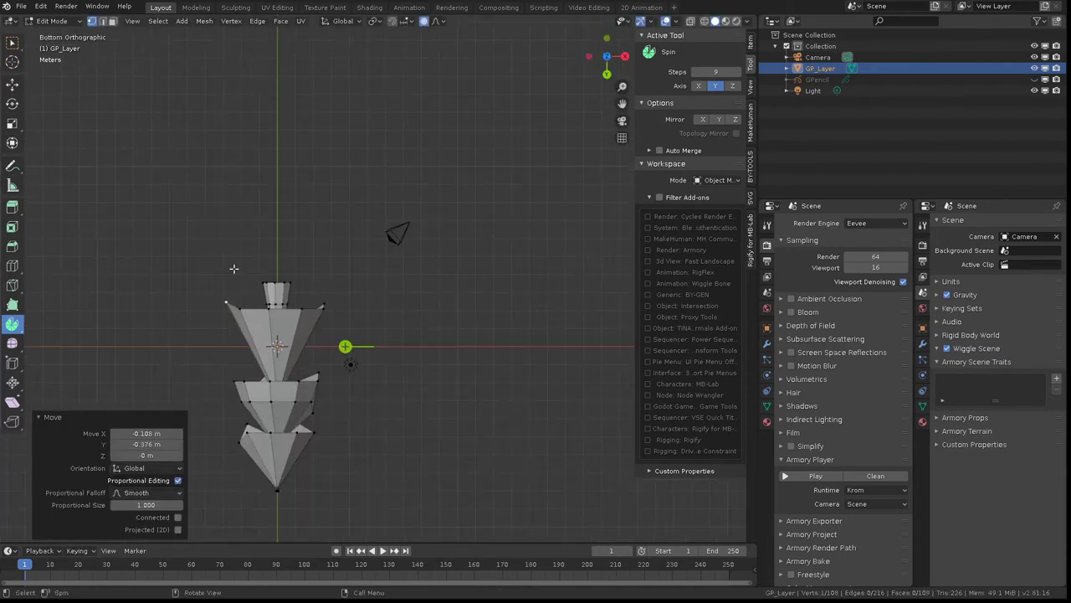
key("ctrl+KP_7")
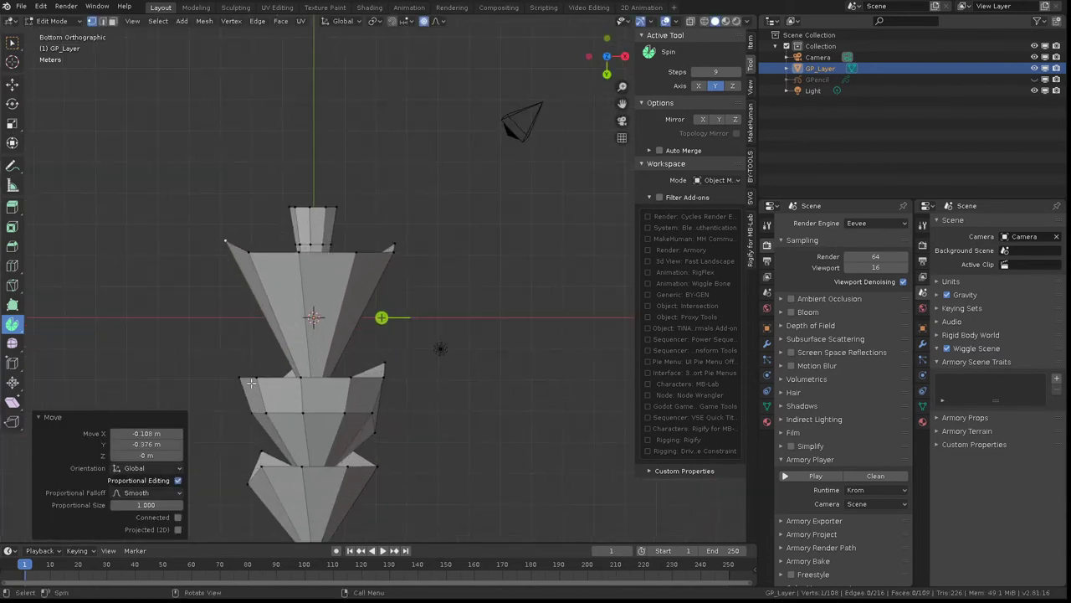
left_click(252, 254)
key("g")
left_click(292, 261)
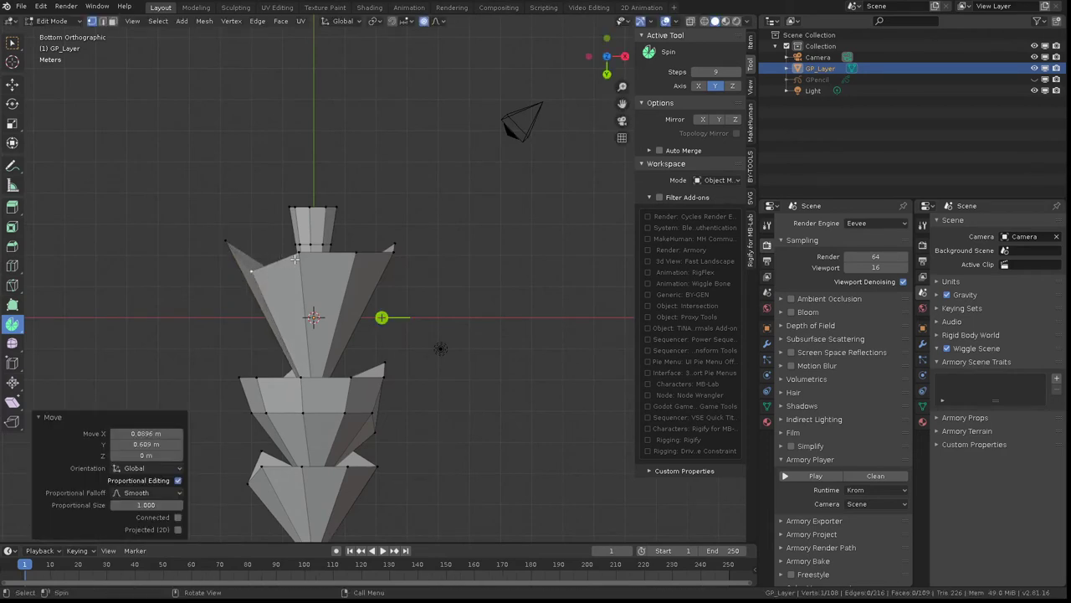
key("g")
left_click(366, 263)
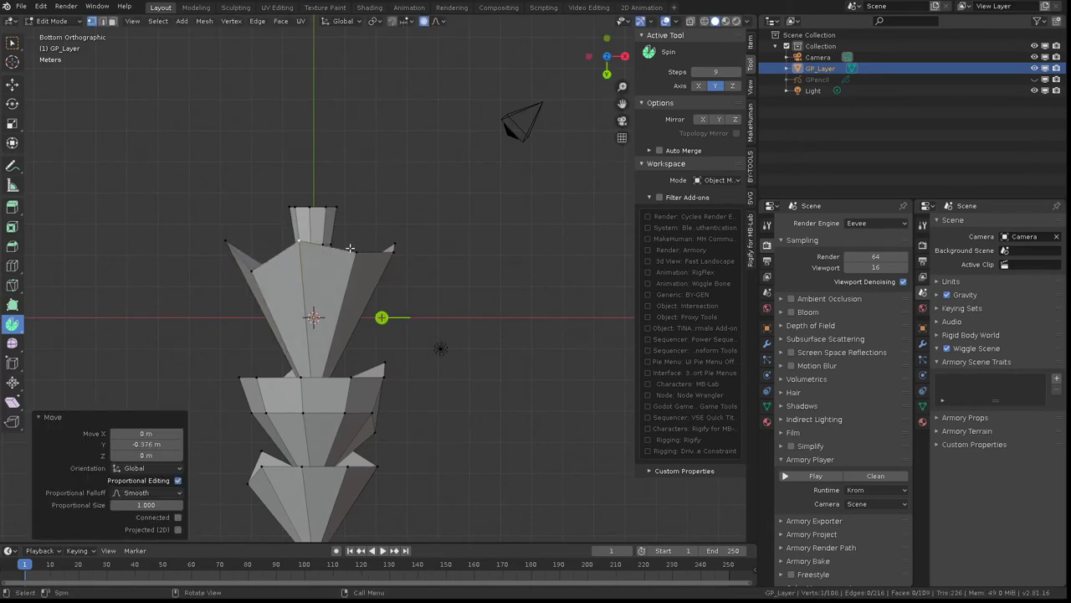
left_click(350, 248)
key("g")
left_click(350, 286)
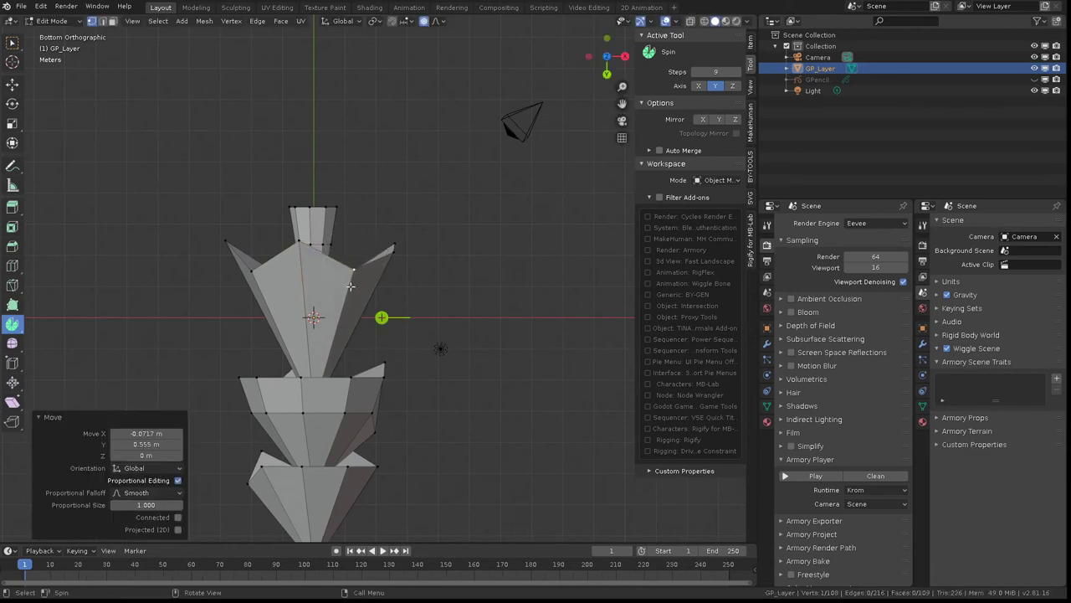
On the middle tier's back right, move the rim vertex toward the tip and the upper-ring vertex about 0.47 m toward the trunk.
left_click(350, 379)
key("g")
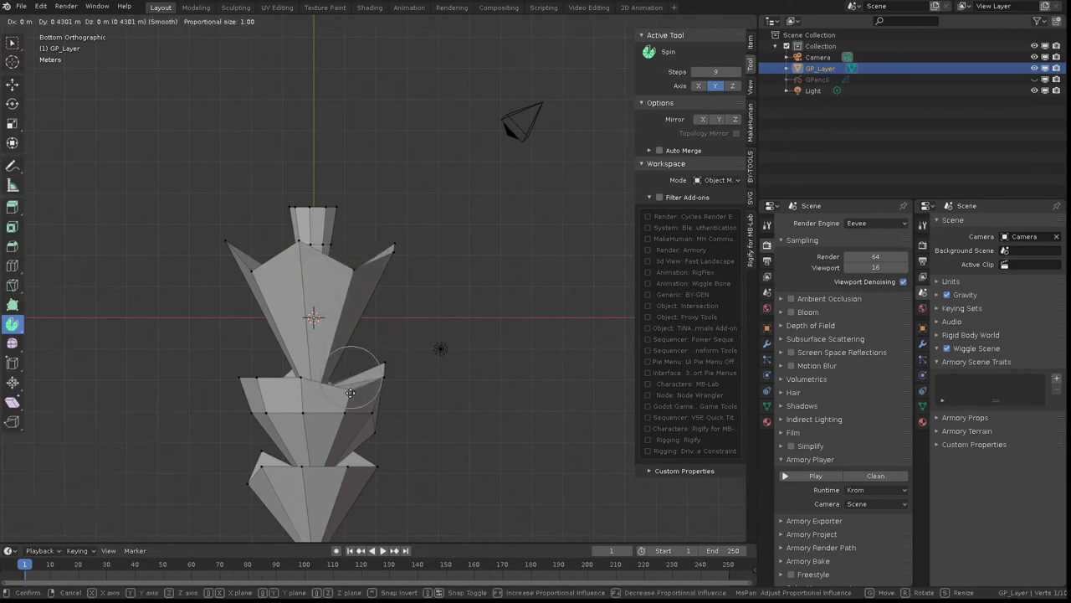
left_click(350, 392)
left_click(346, 415)
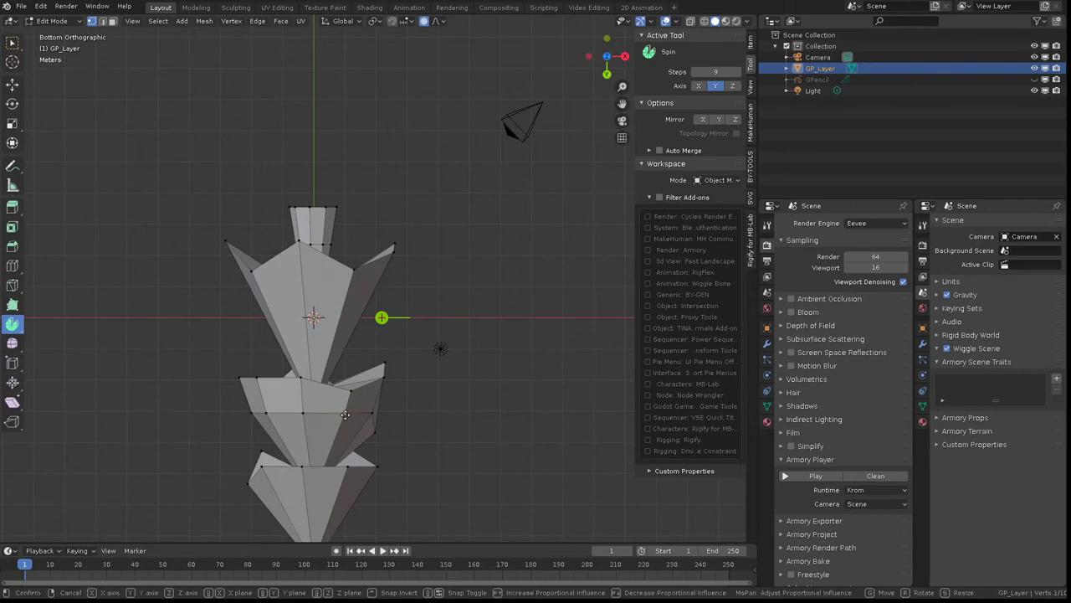
key("g")
left_click(350, 399)
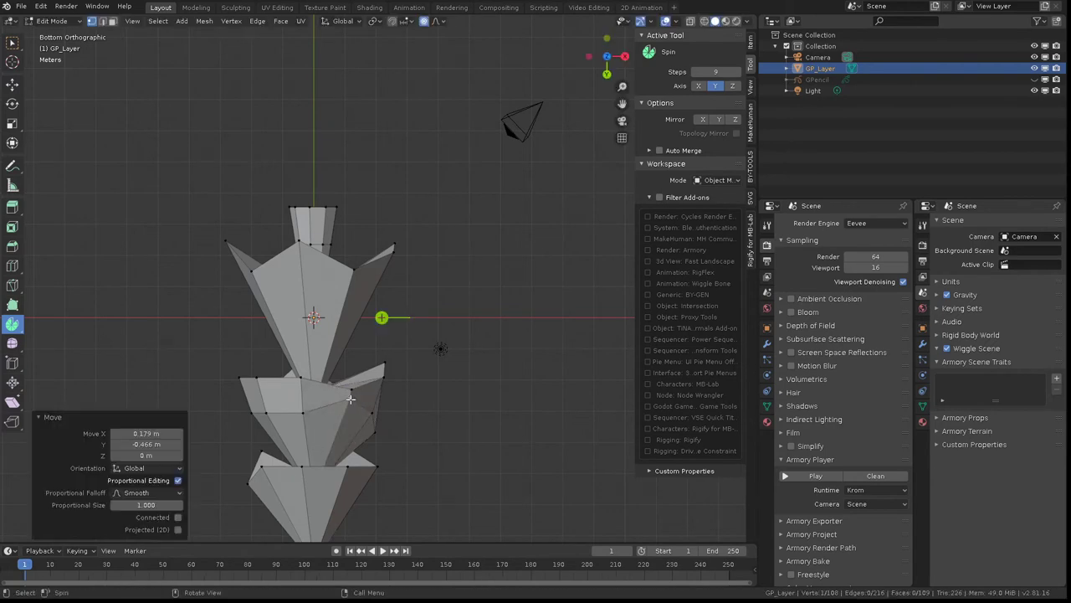
Move the middle tier's central back rim vertex about 0.93 m toward the trunk and the rim vertex left of it toward the tip.
left_click(300, 374)
key("g")
left_click(277, 376)
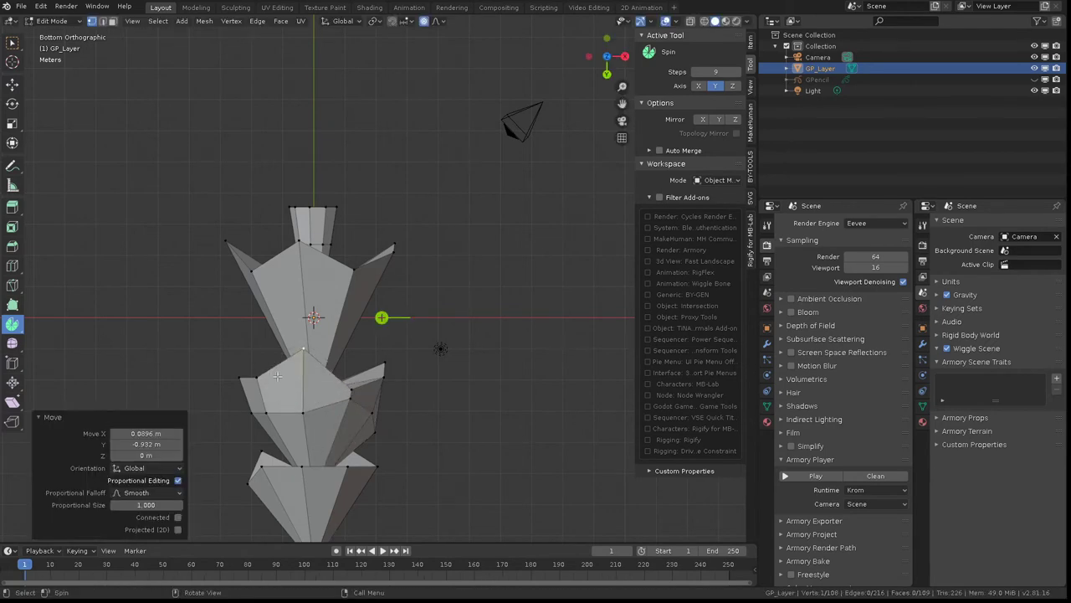
left_click(255, 376)
key("g")
left_click(252, 385)
Pull the middle tier's outer-left back corner toward the trunk and shift the left upper-ring vertex toward the tip.
left_click(243, 378)
key("g")
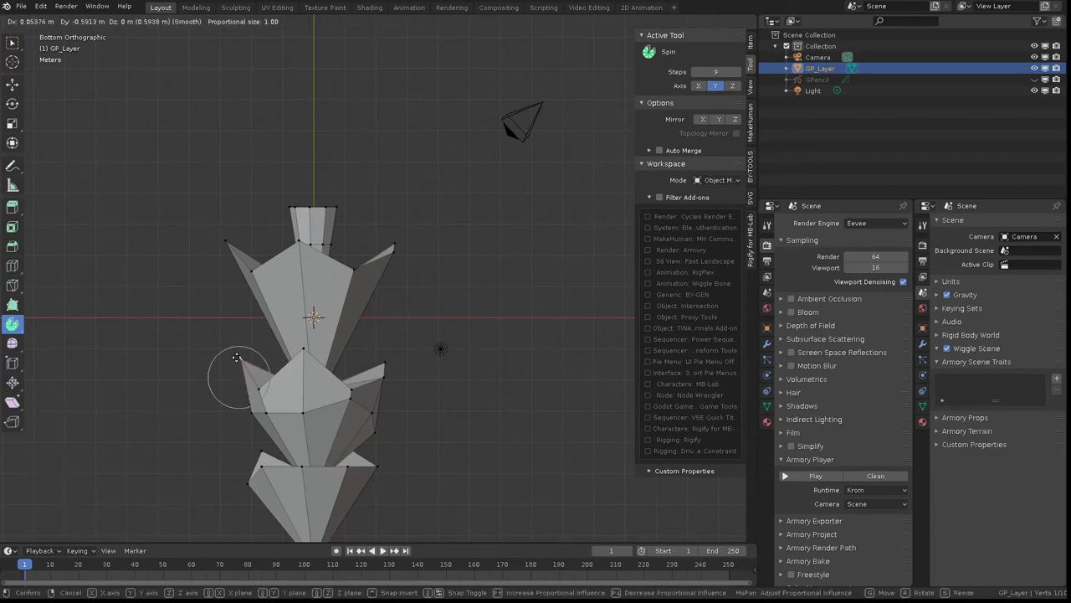
left_click(237, 361)
left_click(267, 409)
key("g")
left_click(270, 431)
Stagger the uppermost tier's back rim: left vertex toward the tip, centre about 0.54 m toward the trunk, right about 0.42 m toward the tip.
scroll(216, 296, "down", 2)
scroll(248, 463, "up", 3)
key("g")
left_click(307, 386)
left_click(307, 371)
key("g")
left_click(303, 349)
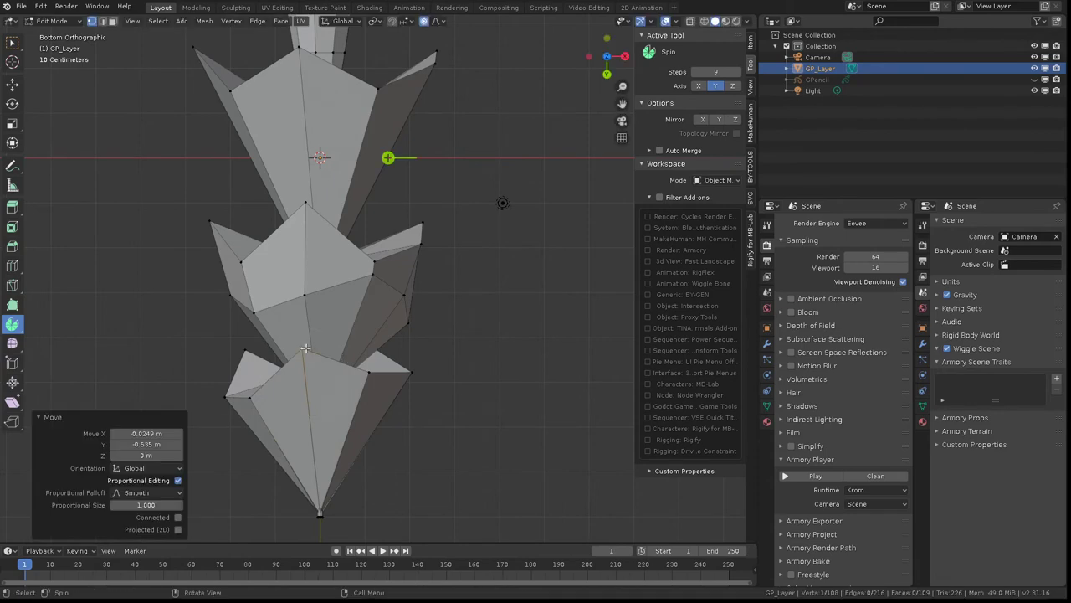
key("g")
left_click(368, 375)
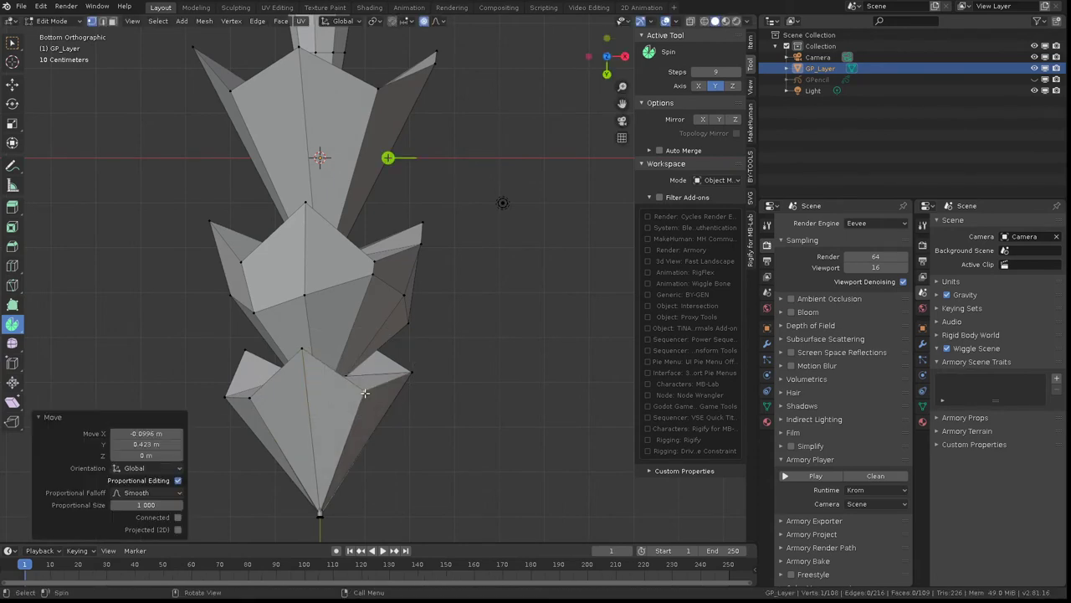
Return to the top orthographic view and examine the whole tree's reshaped branch tiers.
scroll(355, 391, "down", 4)
key("KP_7")
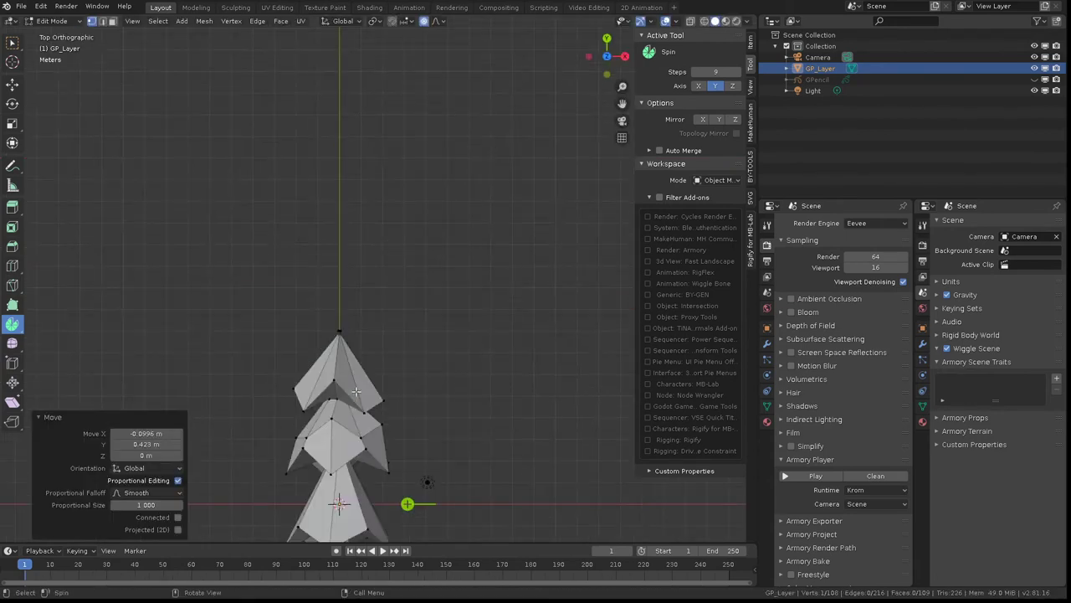
scroll(295, 284, "down", 1)
scroll(229, 276, "down", 2)
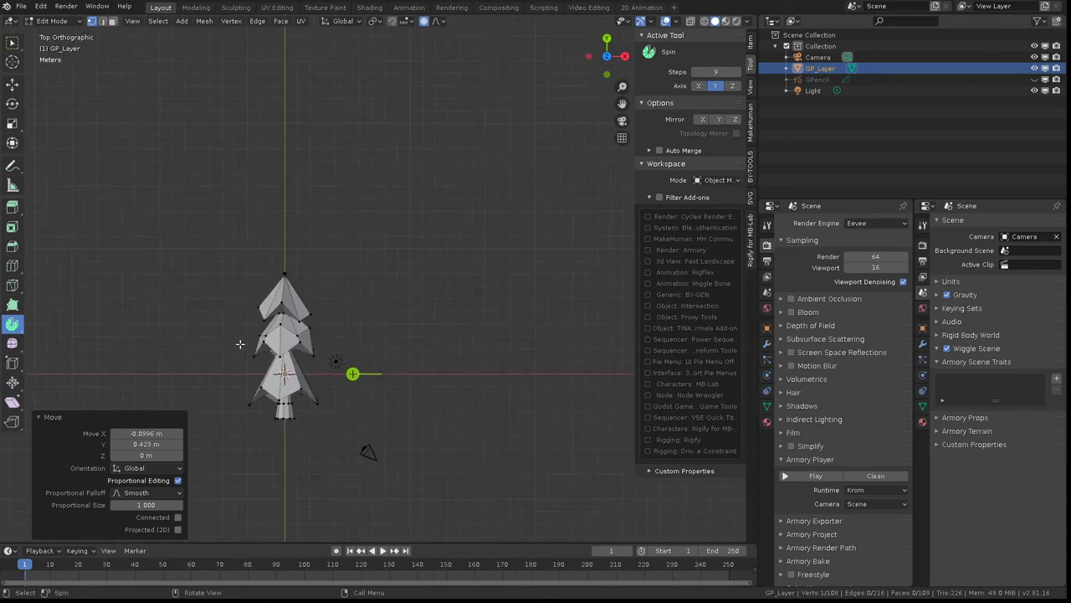
scroll(280, 363, "up", 3)
scroll(279, 363, "up", 3)
scroll(275, 304, "down", 2)
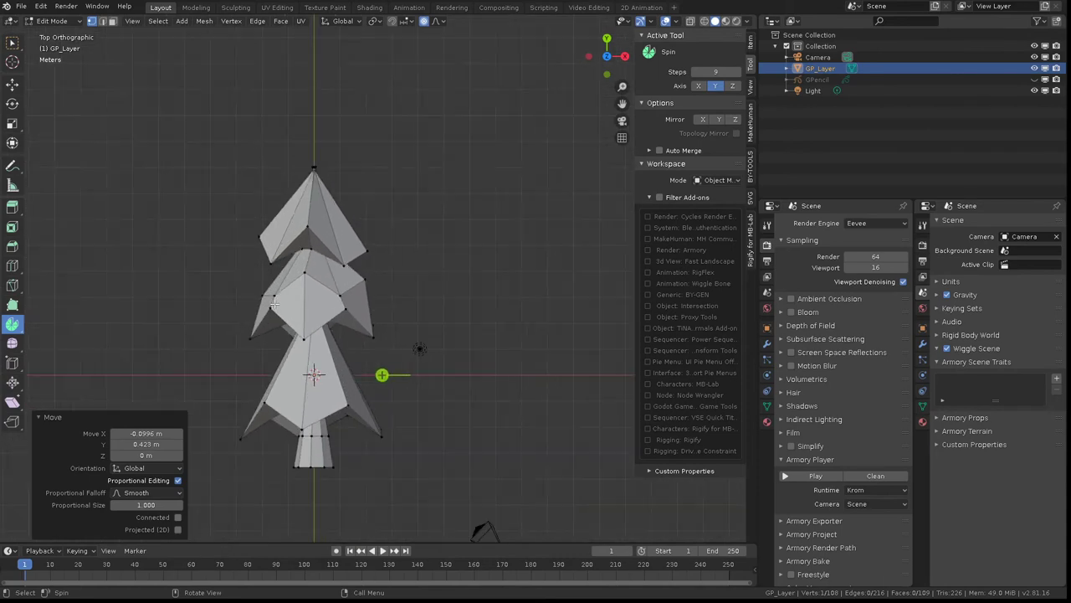
Switch to face selection and select the trunk's upper and lower rings of side faces, viewed from below.
scroll(269, 433, "up", 3)
middle_click_drag(335, 462, 153, 173)
left_click(113, 21)
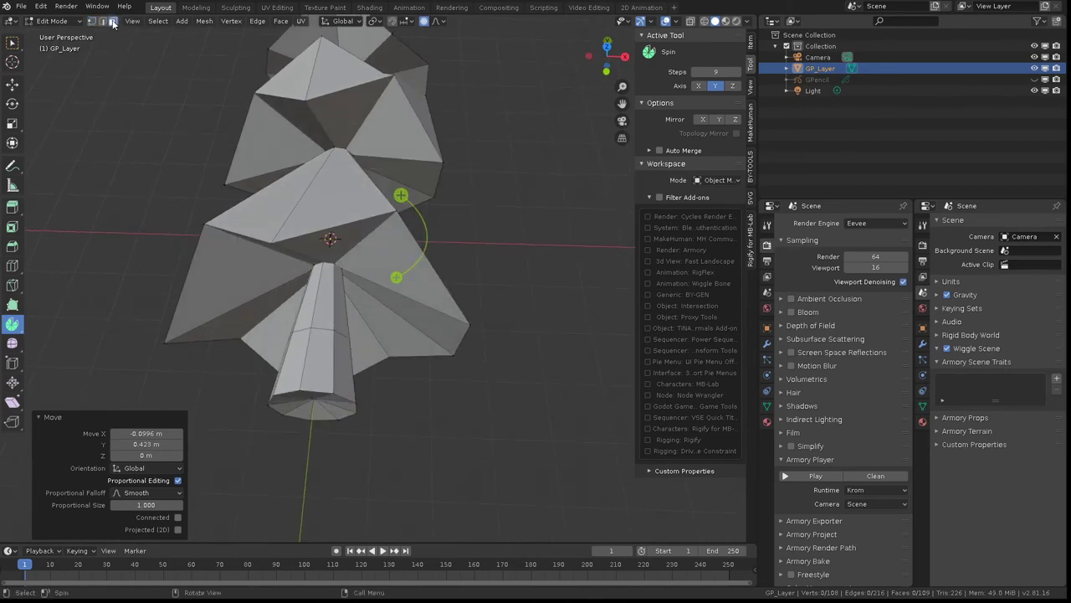
left_click(323, 312, "alt")
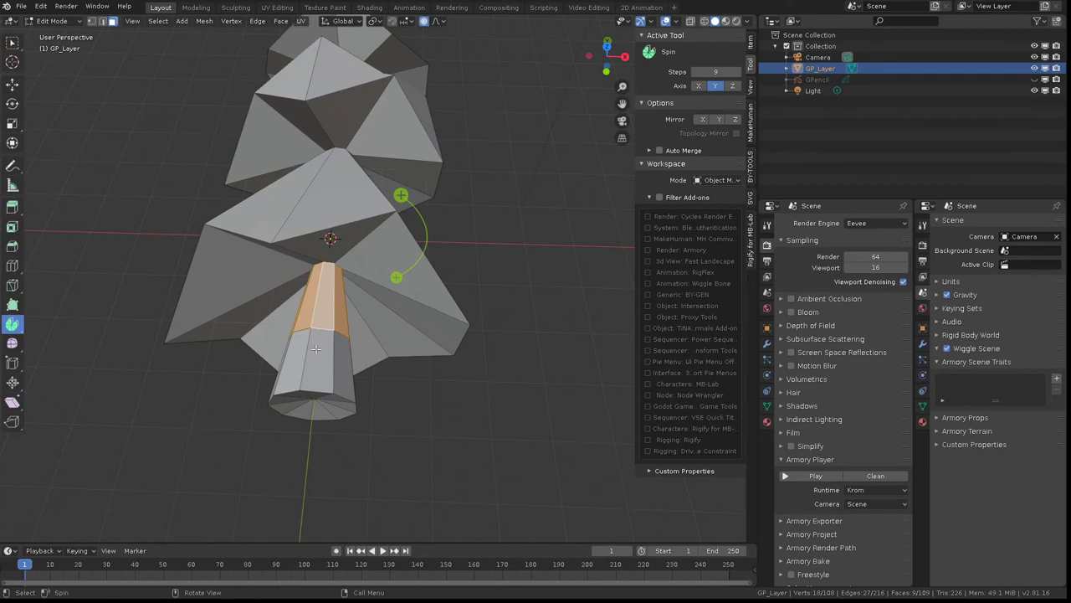
left_click(317, 351, "alt+shift")
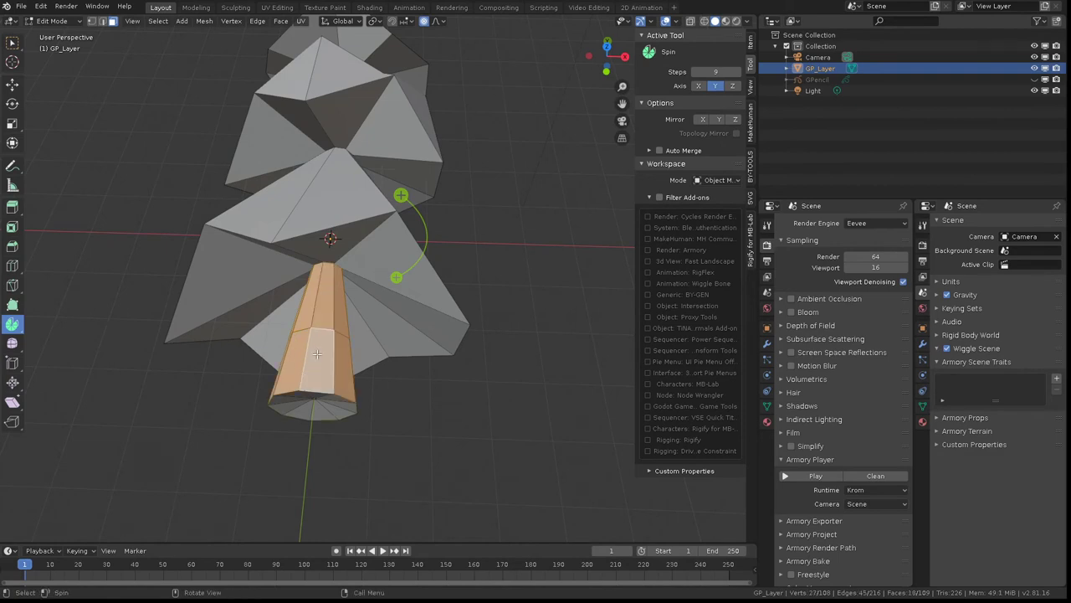
Create a new Diffuse BSDF material coloured dark brown with hue 0.070, saturation 0.841 and value 0.427.
left_click(922, 406)
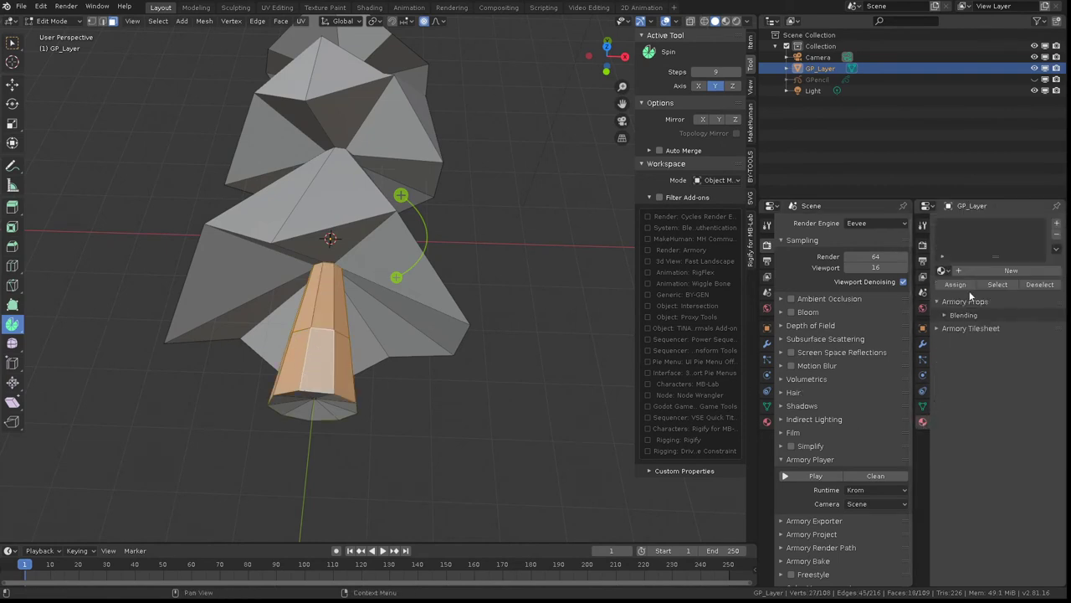
left_click(969, 269)
left_click(1017, 351)
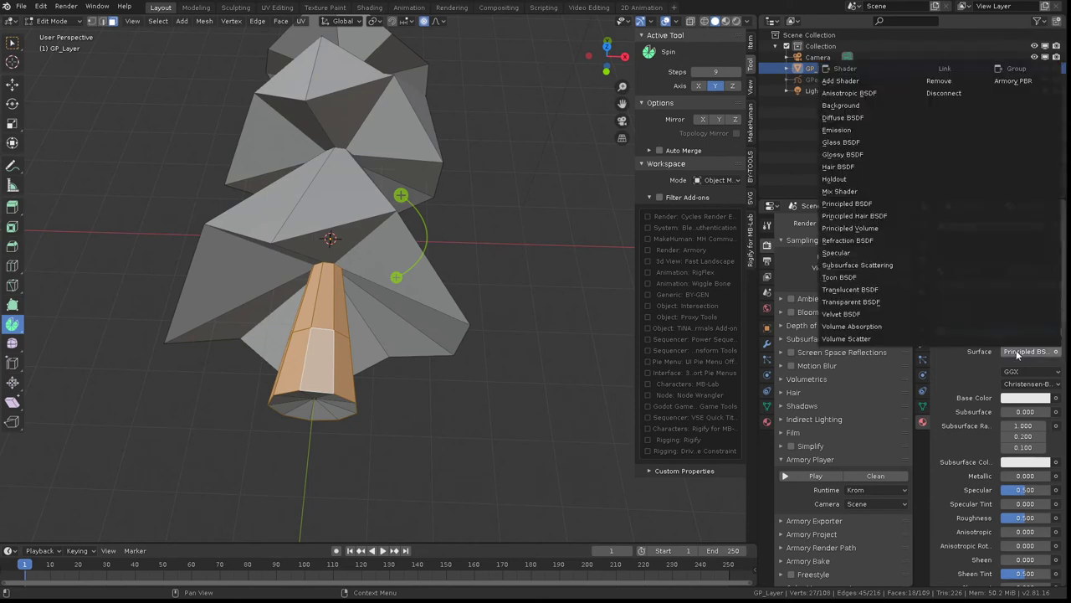
left_click(844, 117)
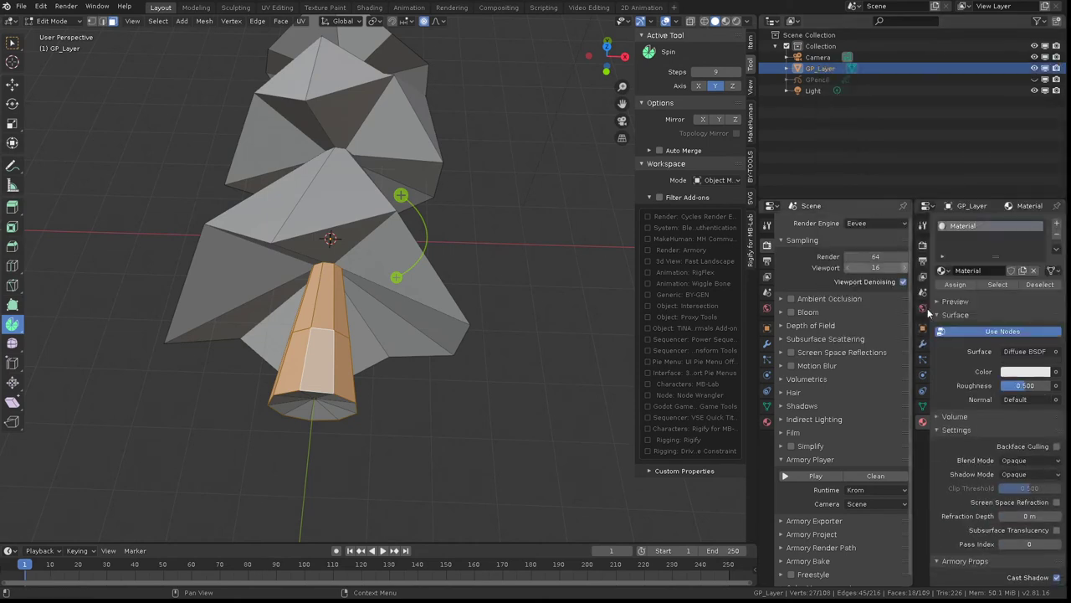
left_click(1021, 372)
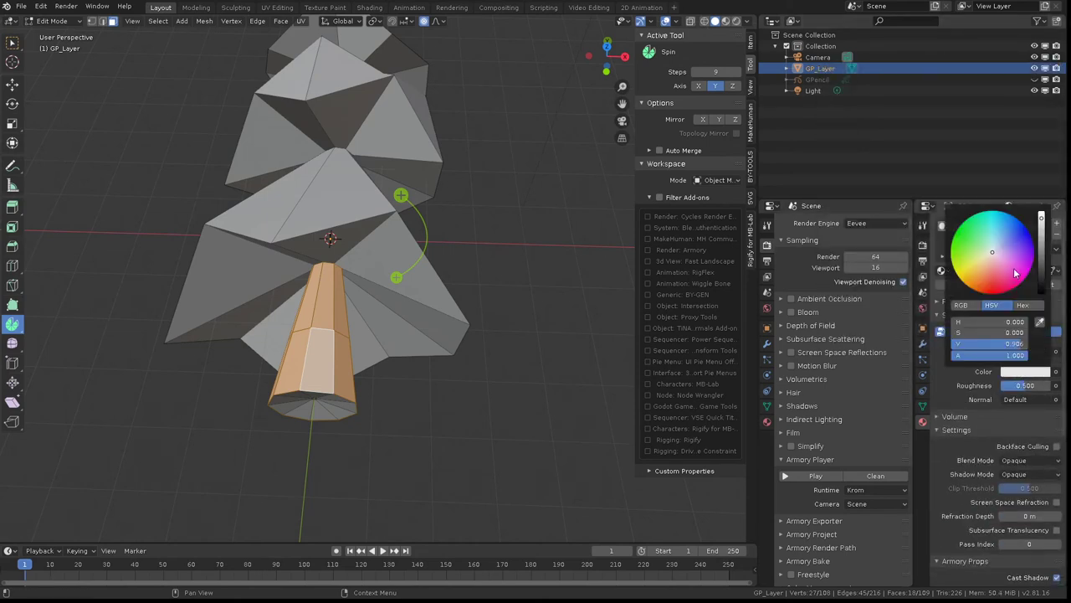
left_click_drag(990, 282, 977, 283)
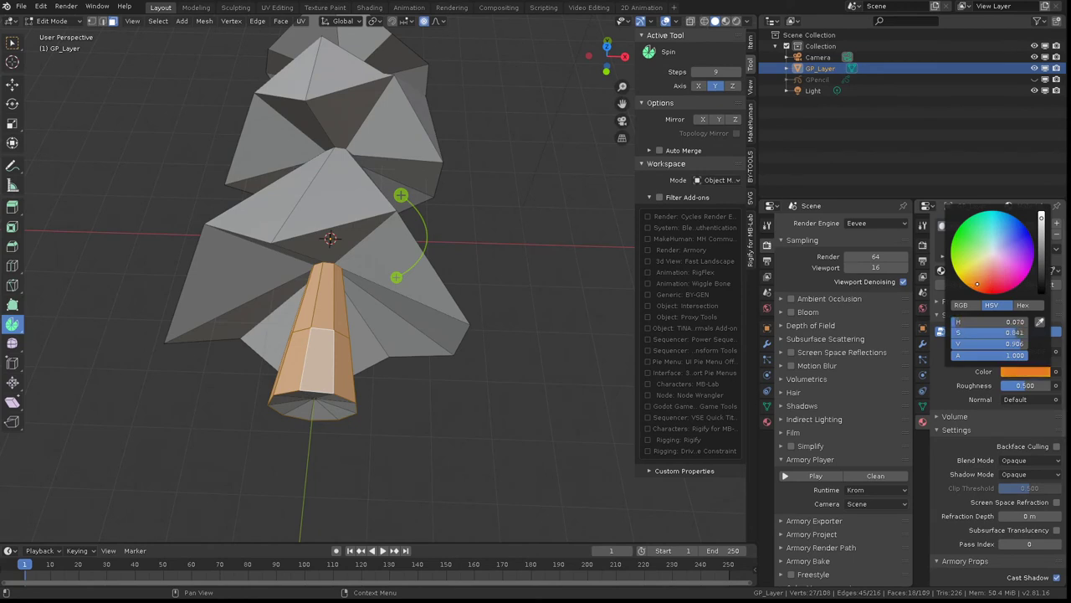
left_click_drag(1041, 220, 1041, 258)
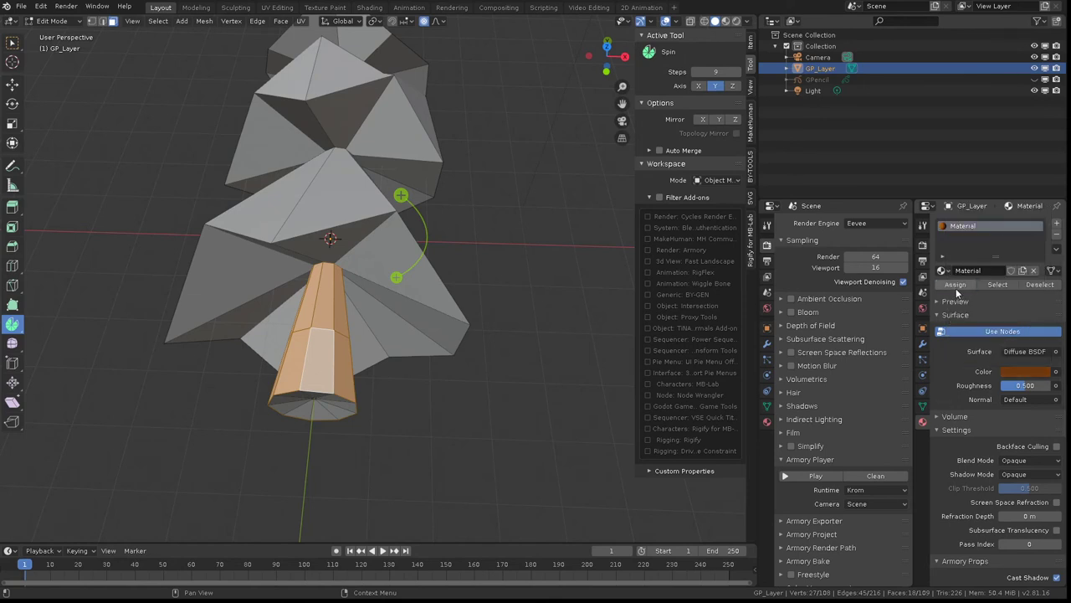
Add a second material slot and fill it with an independent copy of the brown material.
left_click(1058, 226)
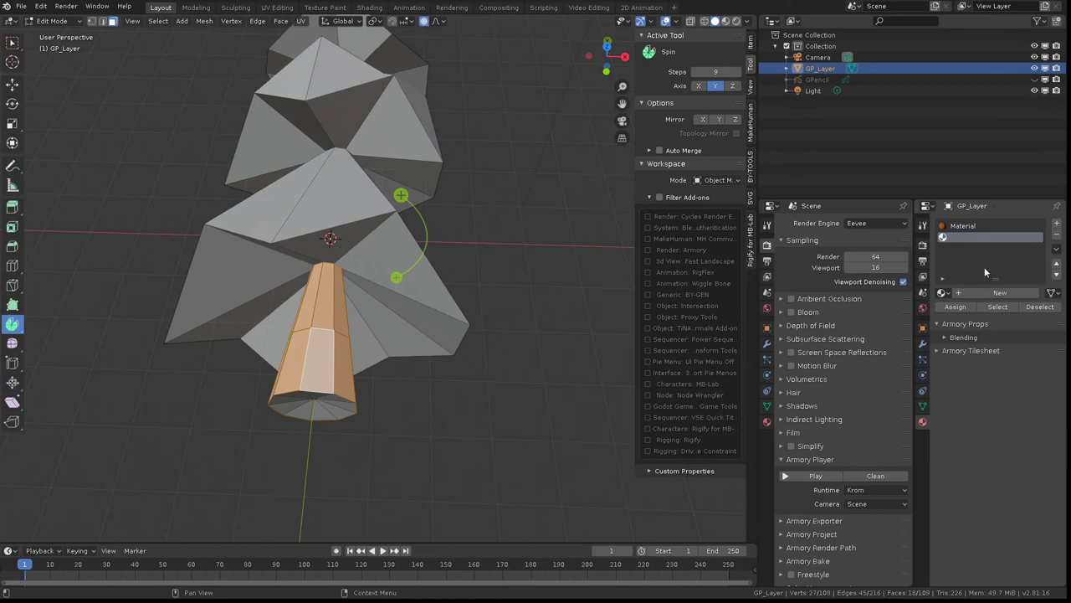
left_click(944, 292)
left_click(944, 310)
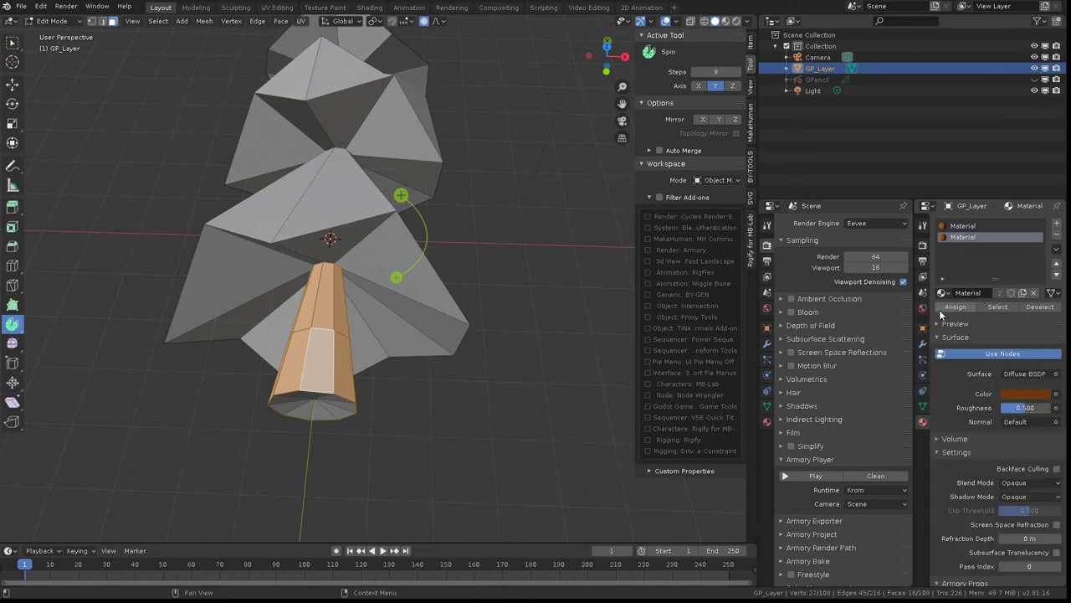
left_click(1024, 293)
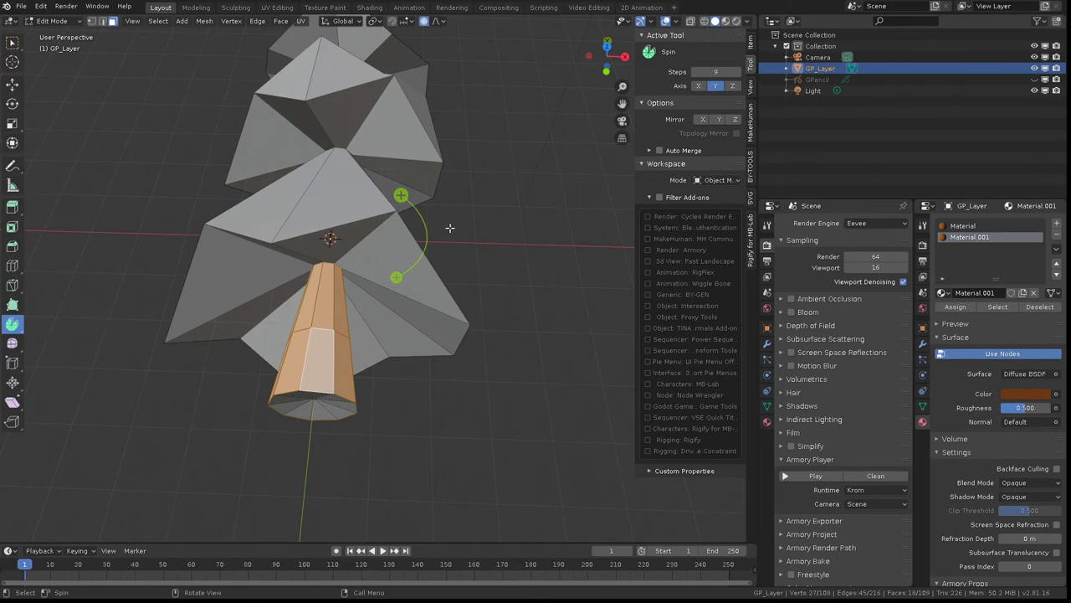
Invert the selection to the branches, recolour the copied material dark green (hue 0.258, saturation 0.761), and assign it to them.
key("ctrl+i")
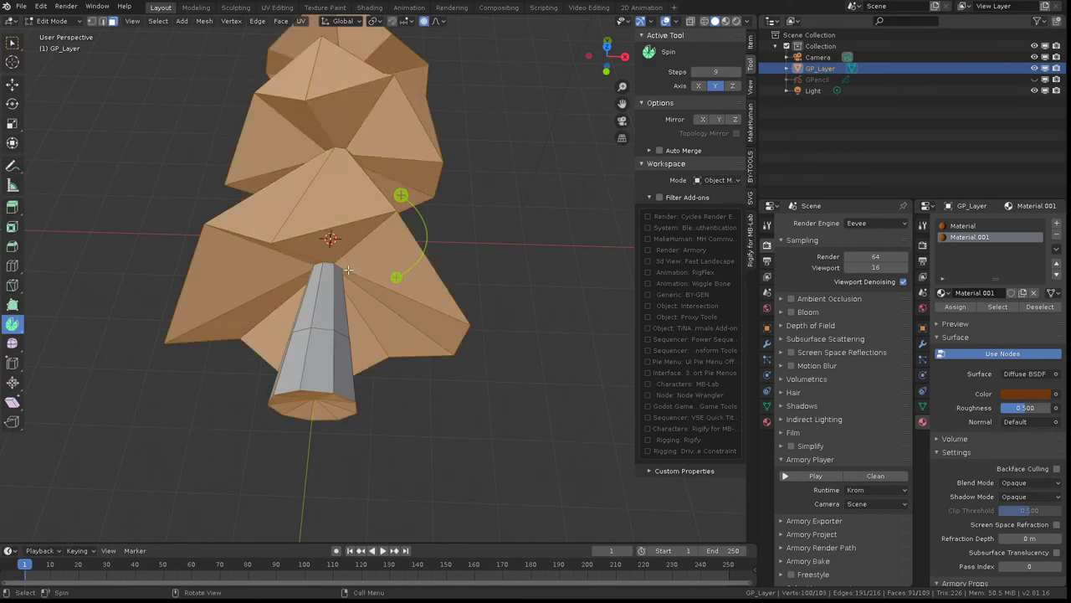
left_click(1030, 395)
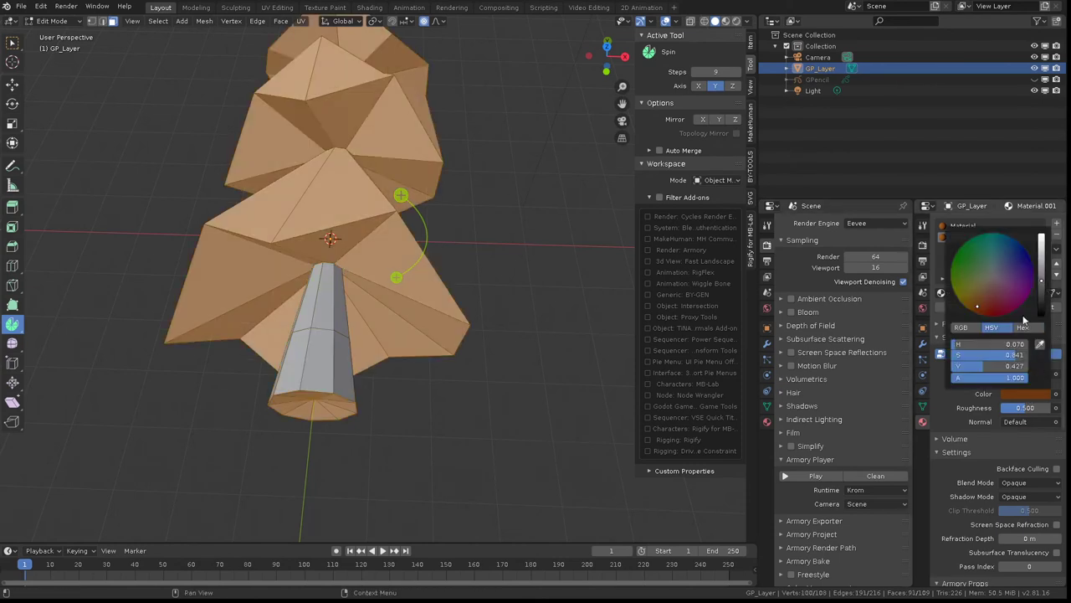
left_click(961, 272)
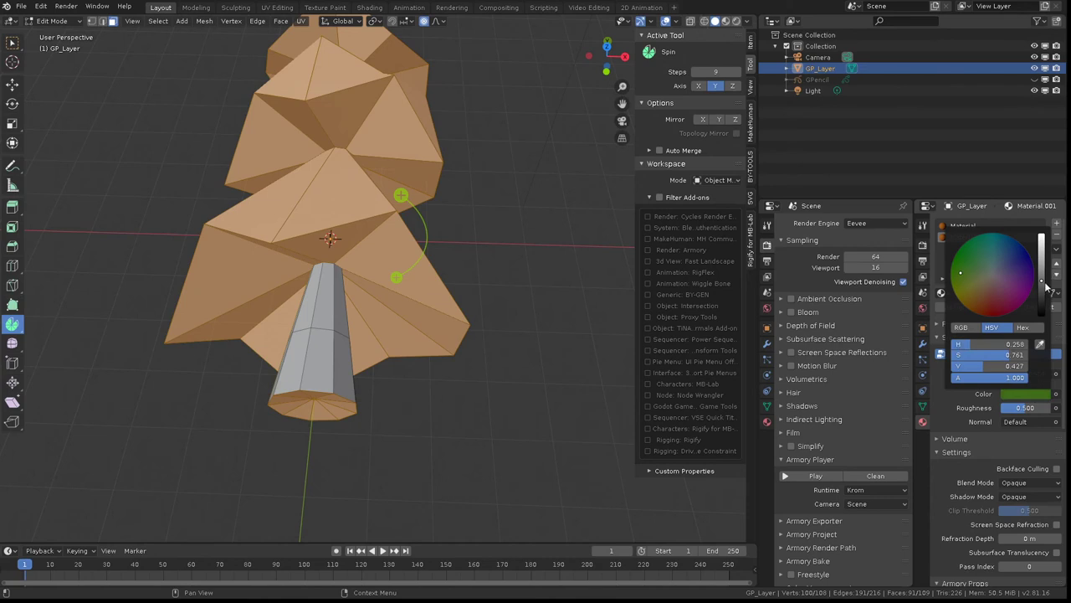
left_click(1043, 289)
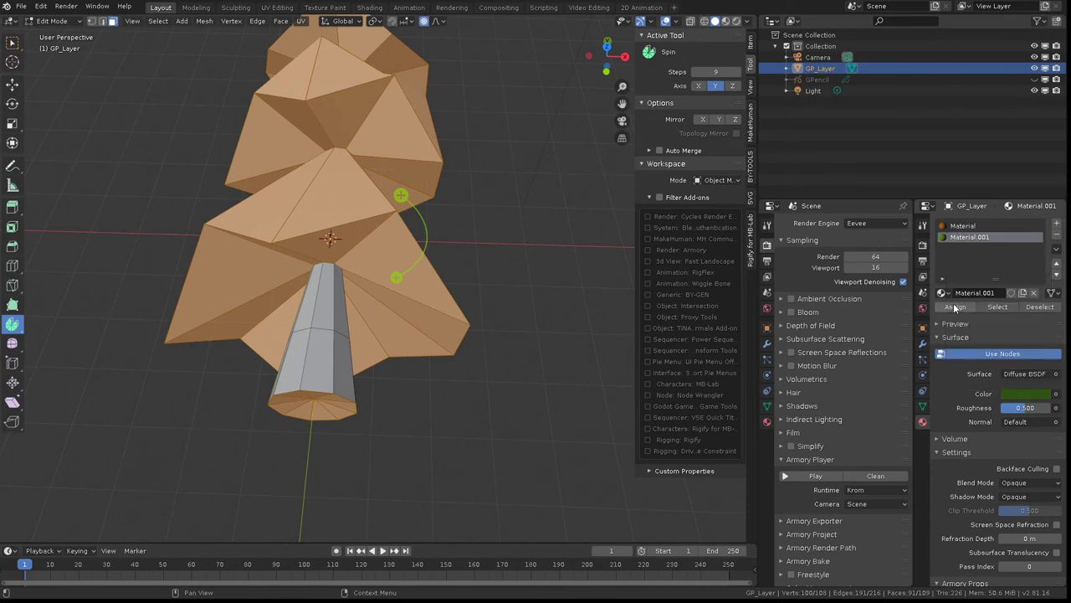
left_click(955, 307)
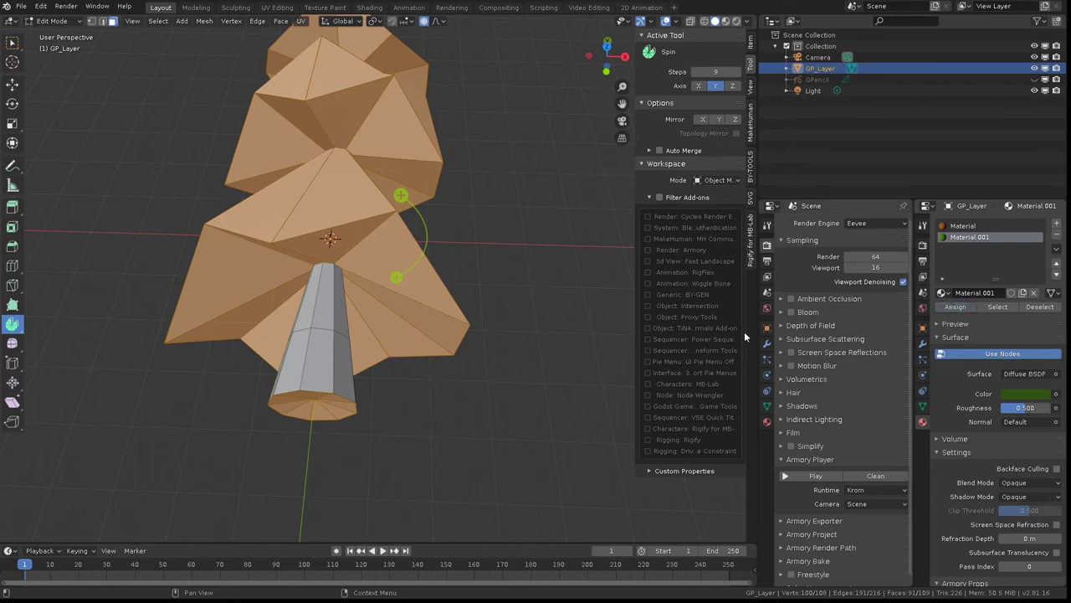
Show the tree in material preview shading and return to Object Mode.
left_click(726, 24)
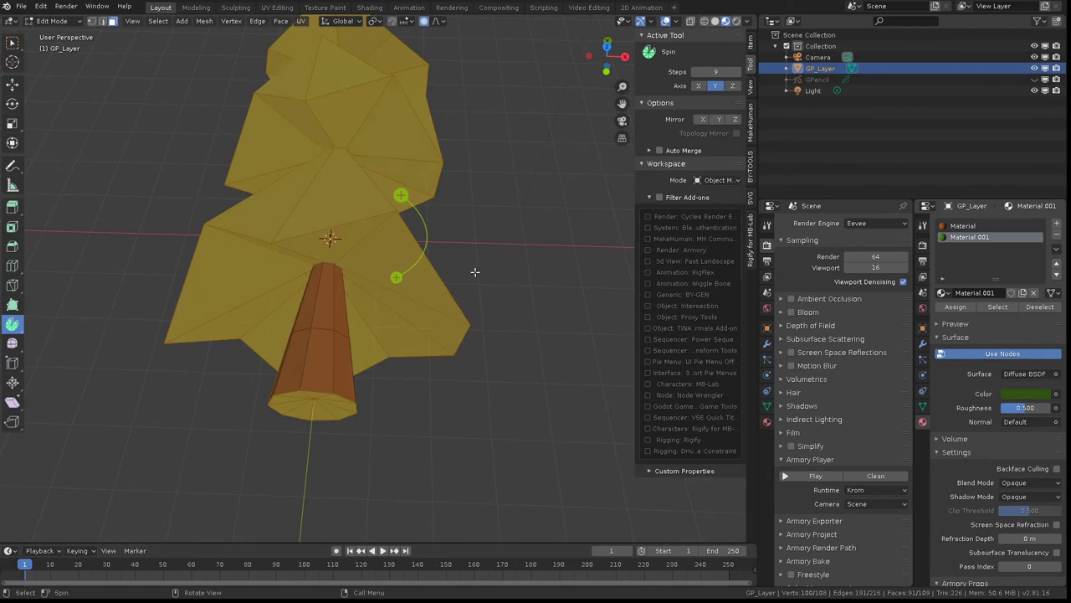
key("ctrl+Tab")
left_click(397, 270)
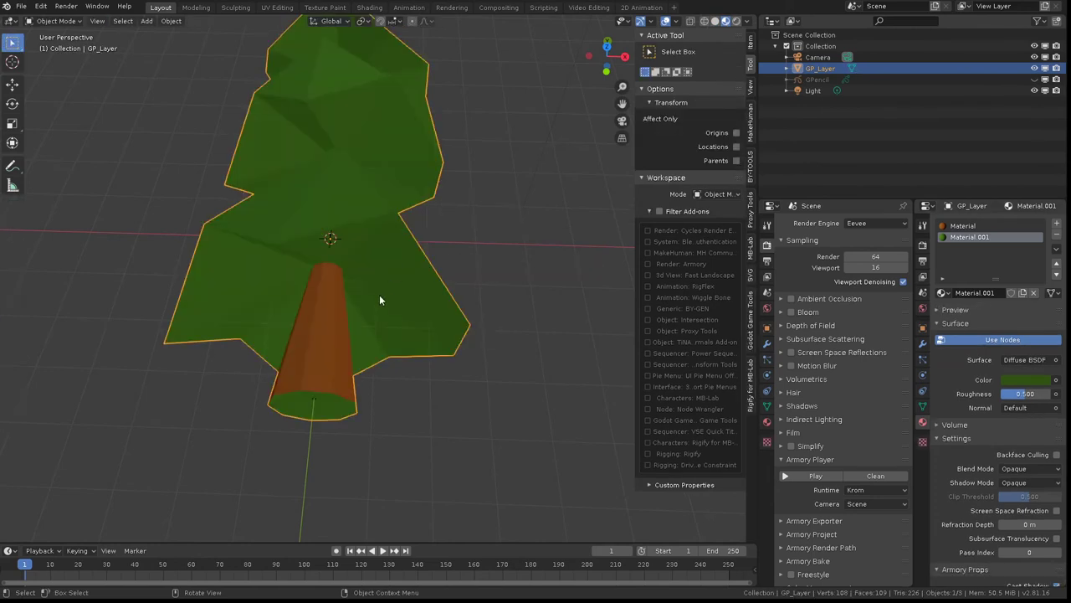
Switch the viewport to rendered shading and examine the coloured tree from the top orthographic view.
left_click(736, 21)
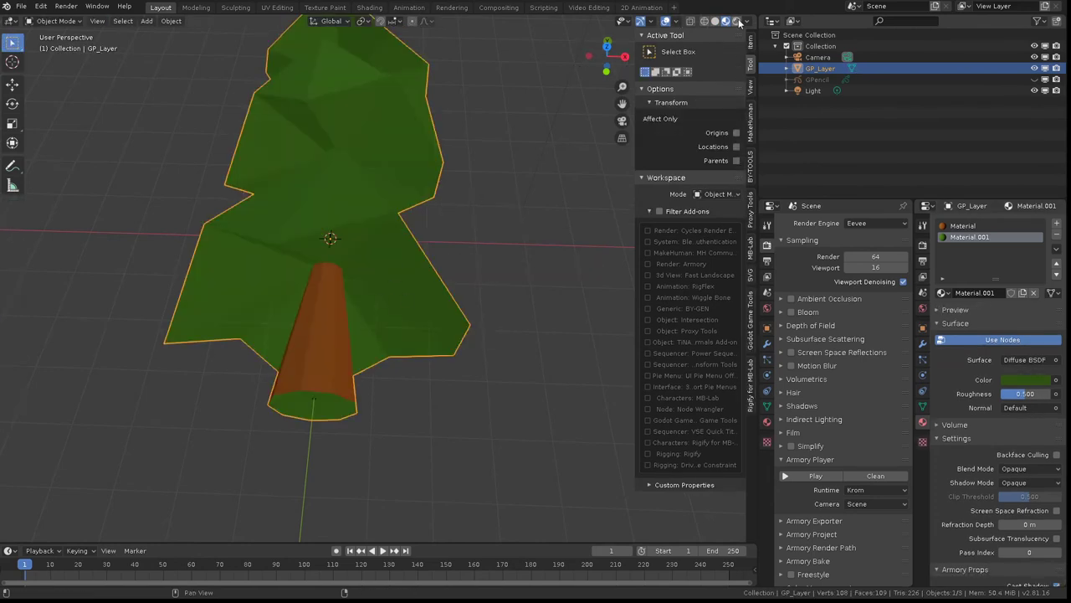
middle_click_drag(544, 165, 440, 226)
key("KP_7")
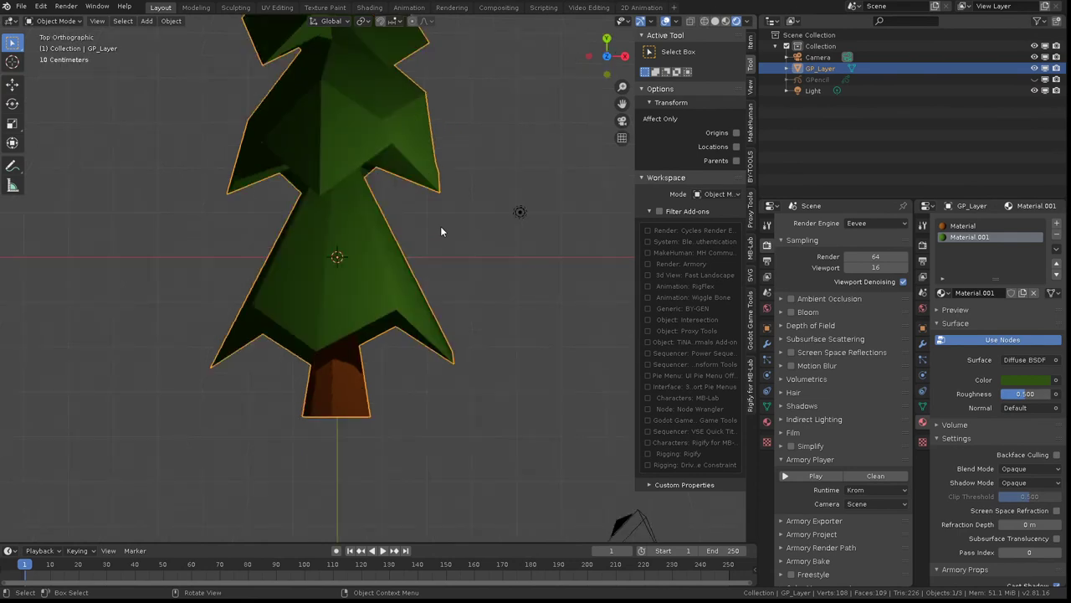
scroll(440, 226, "down", 2)
scroll(407, 263, "up", 4)
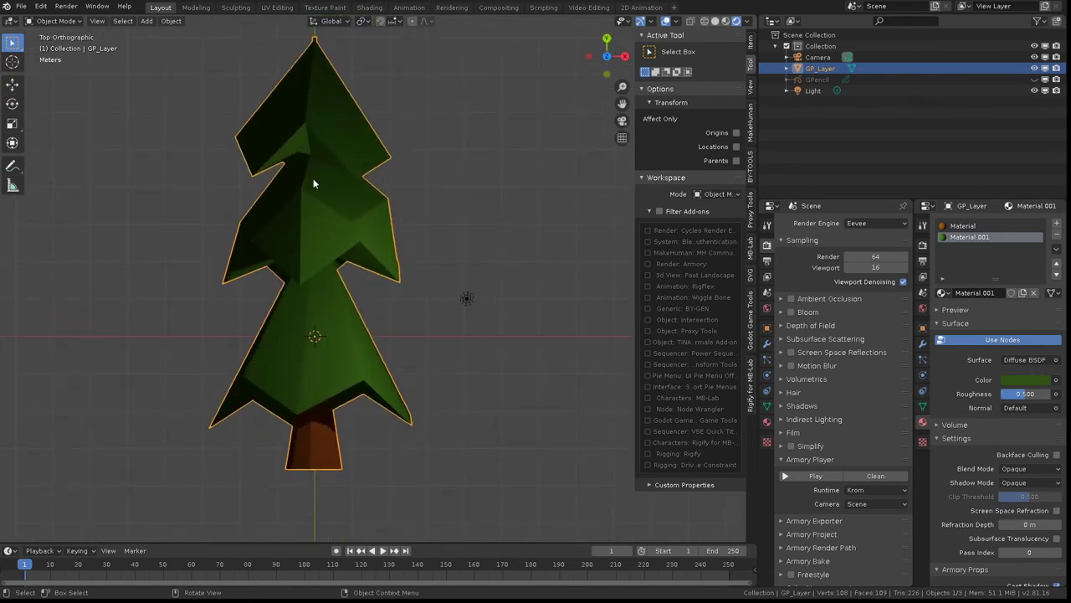
scroll(361, 236, "down", 1)
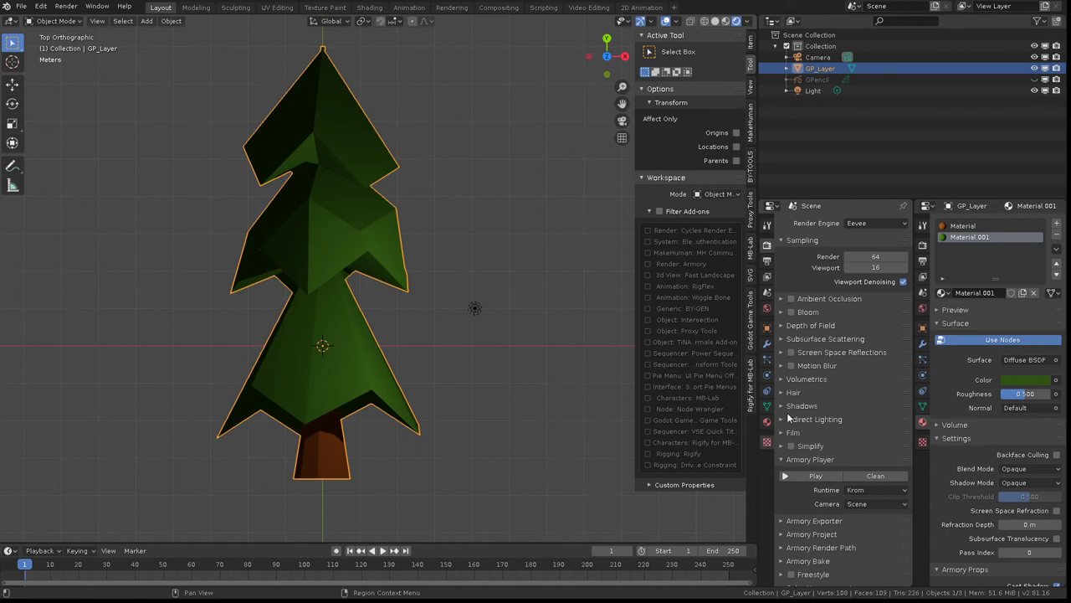
Add a Decimate modifier to the tree, set it to Planar, and raise its angle limit to 39°.
left_click(764, 344)
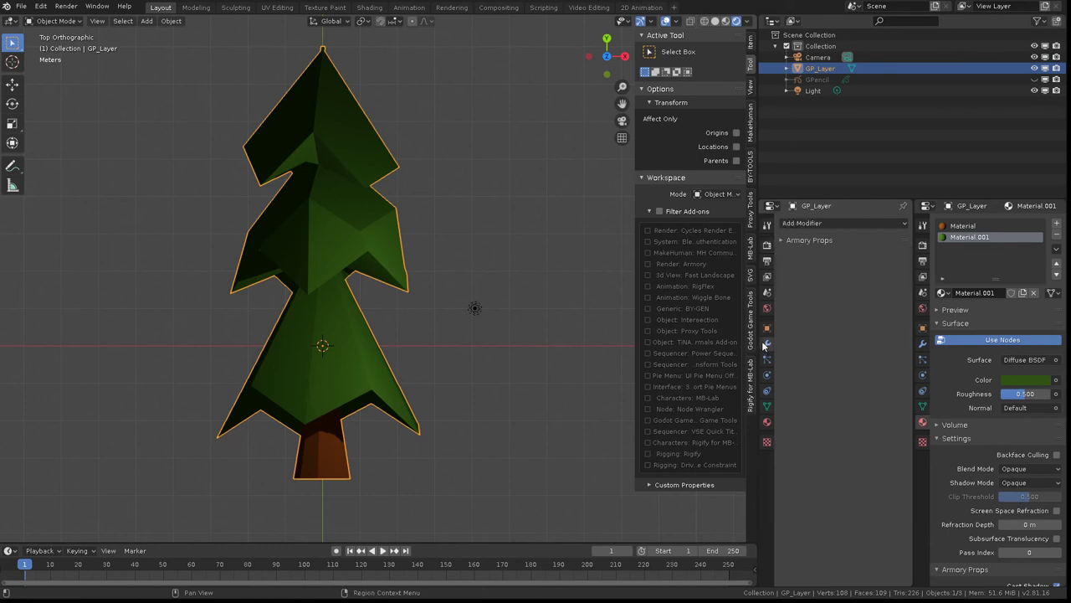
left_click(805, 224)
left_click(663, 297)
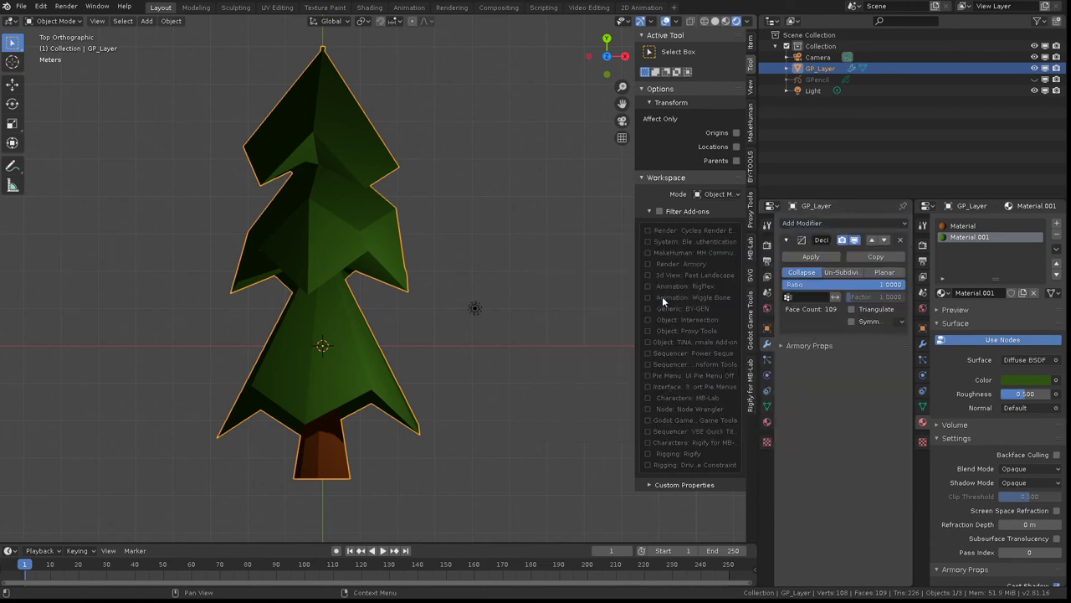
left_click(880, 273)
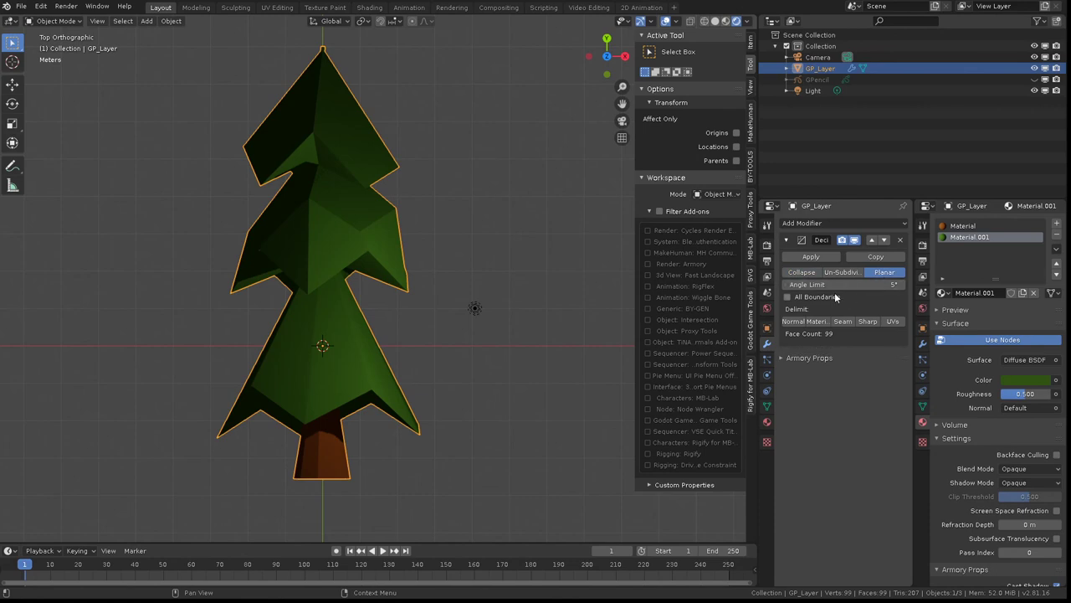
left_click_drag(845, 284, 897, 284)
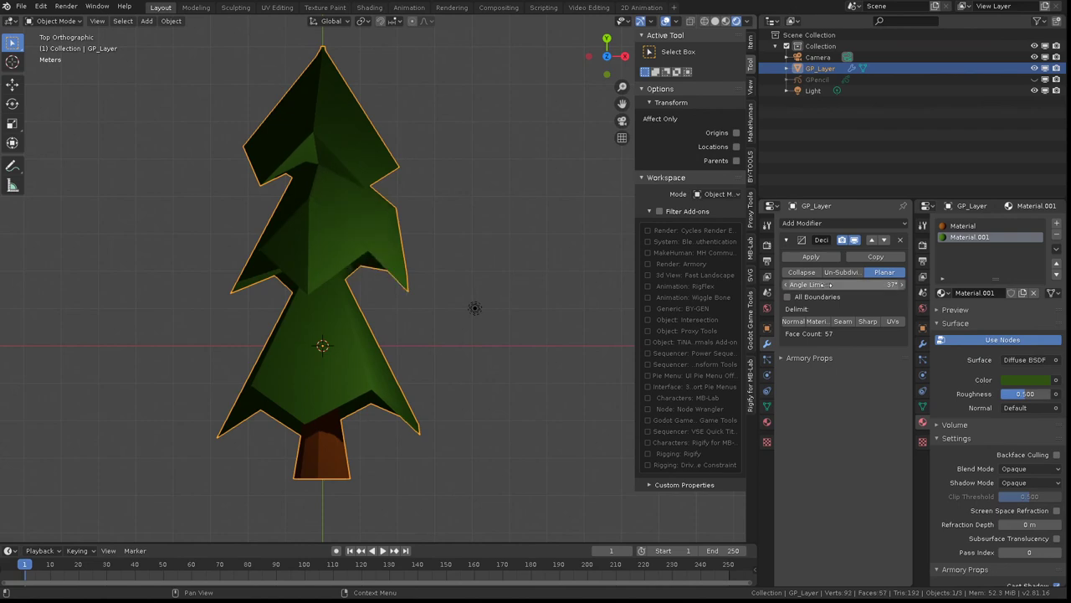
left_click_drag(897, 285, 898, 285)
mouse_move(416, 390)
middle_mouse_down()
mouse_move(325, 368)
mouse_move(347, 338)
mouse_move(342, 389)
mouse_move(331, 334)
mouse_move(346, 287)
mouse_move(334, 375)
mouse_move(529, 343)
middle_mouse_up()
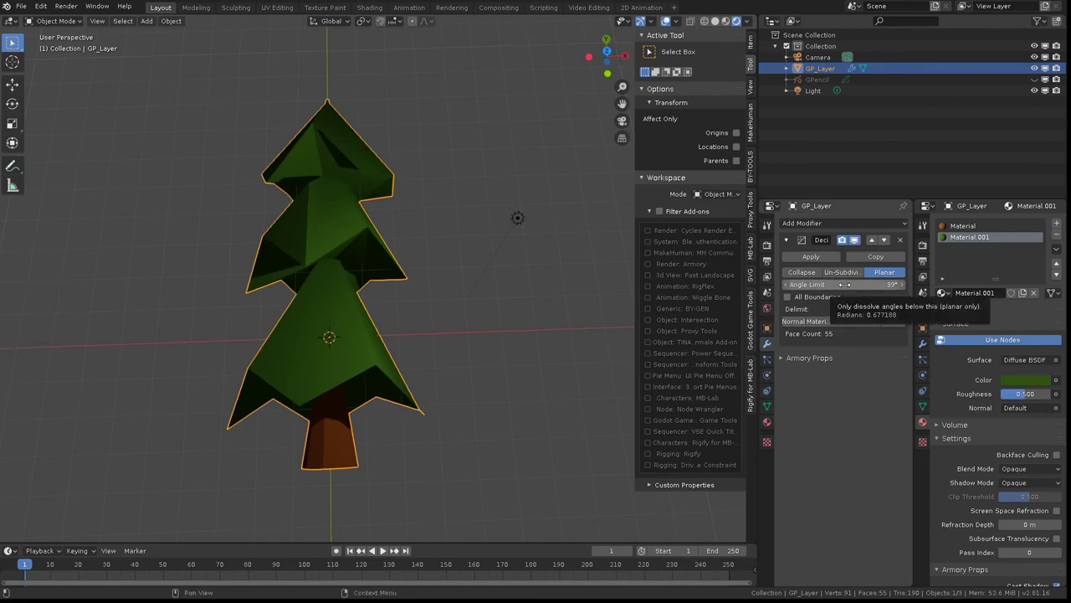
mouse_move(410, 323)
middle_mouse_down()
mouse_move(400, 351)
mouse_move(404, 339)
middle_mouse_up()
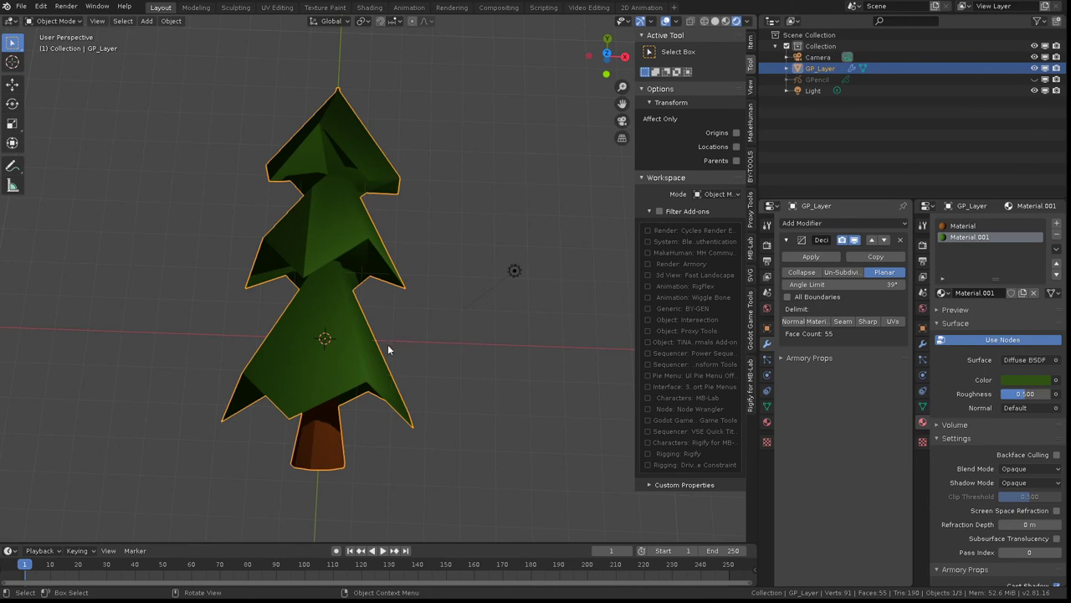
Duplicate the tree and place the copy 5.79 m away along the X axis.
key("shift+d")
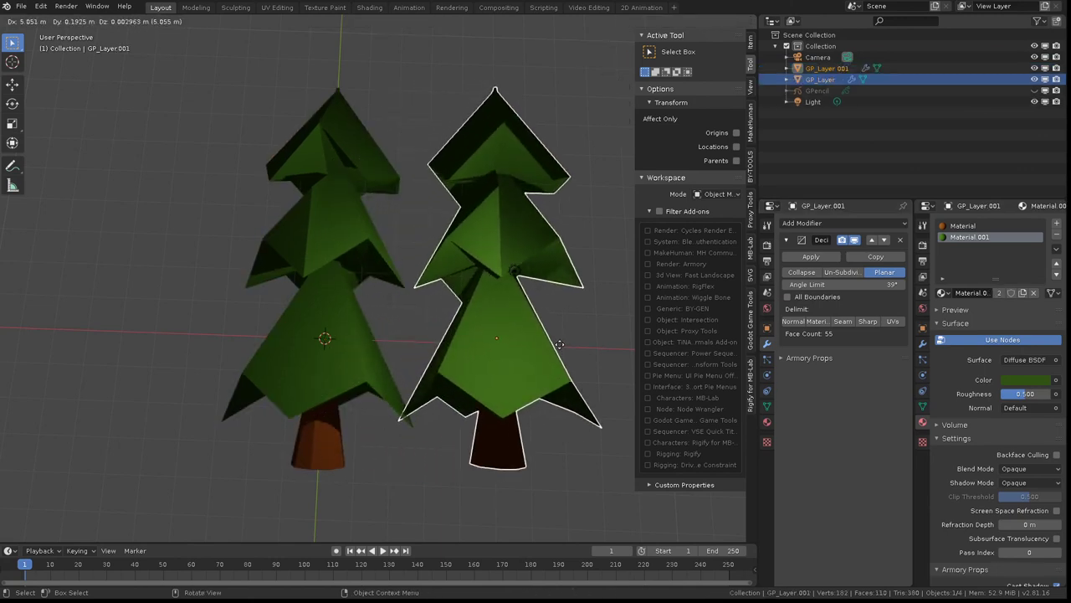
key("x")
left_click(584, 350)
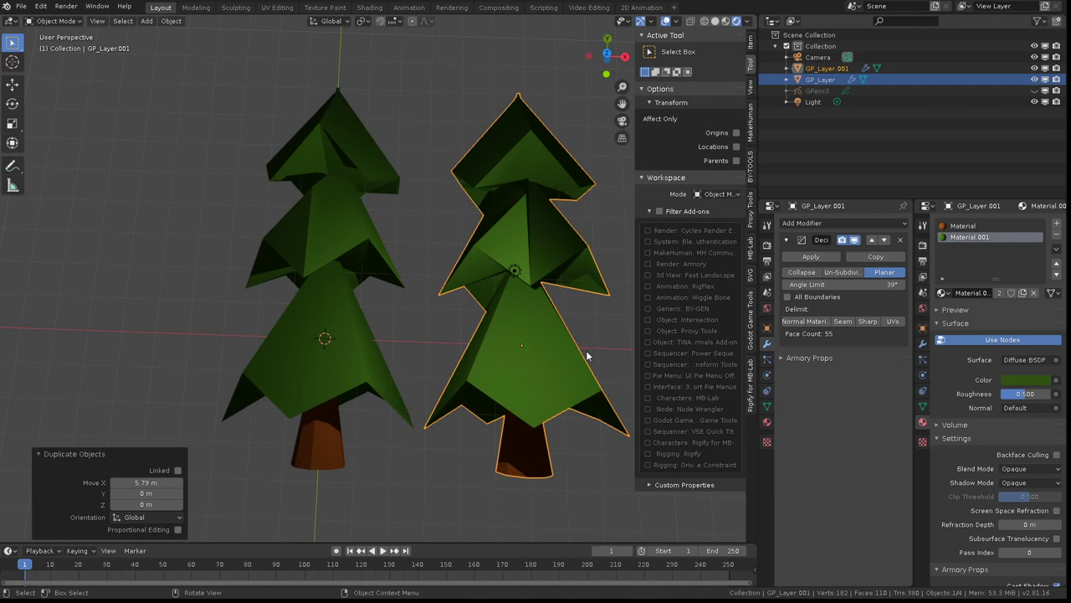
Set the duplicate tree's Decimate angle limit to 27° and compare both trees from the top view.
left_click_drag(871, 285, 829, 284)
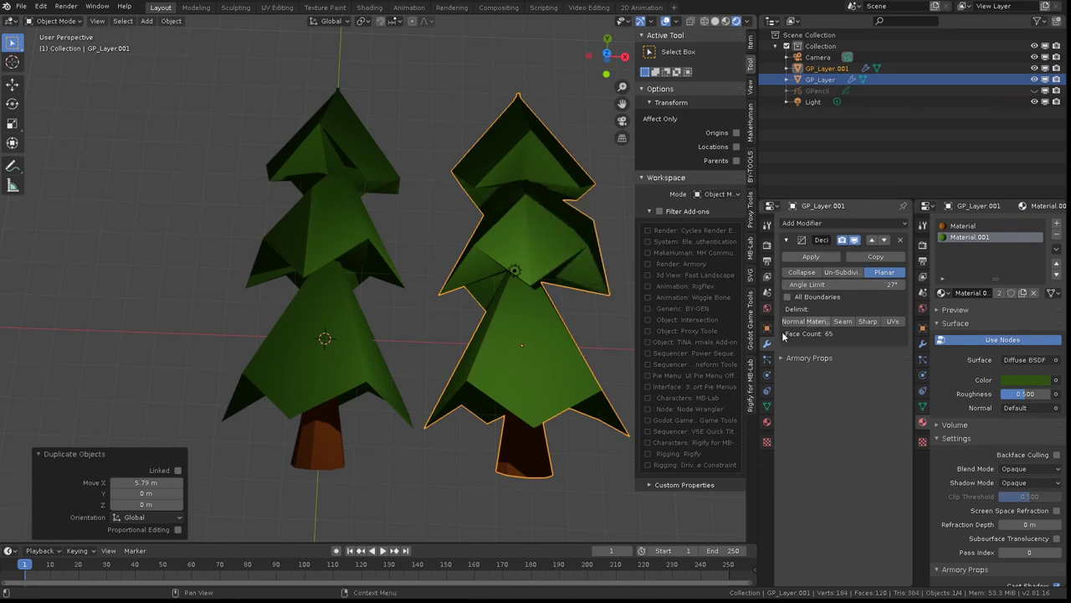
middle_click_drag(450, 324, 527, 412)
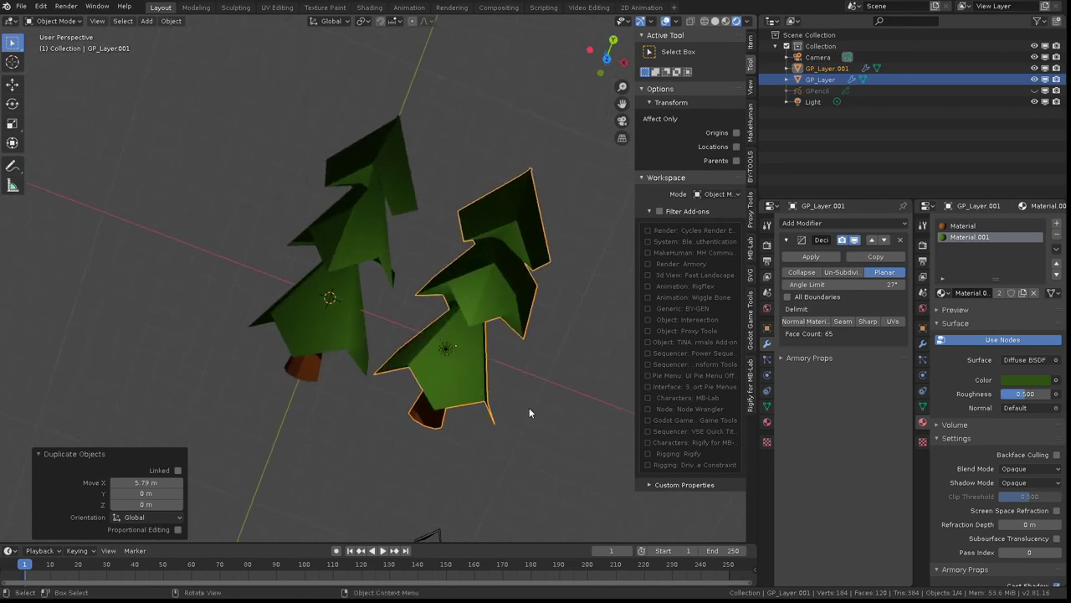
key("KP_7")
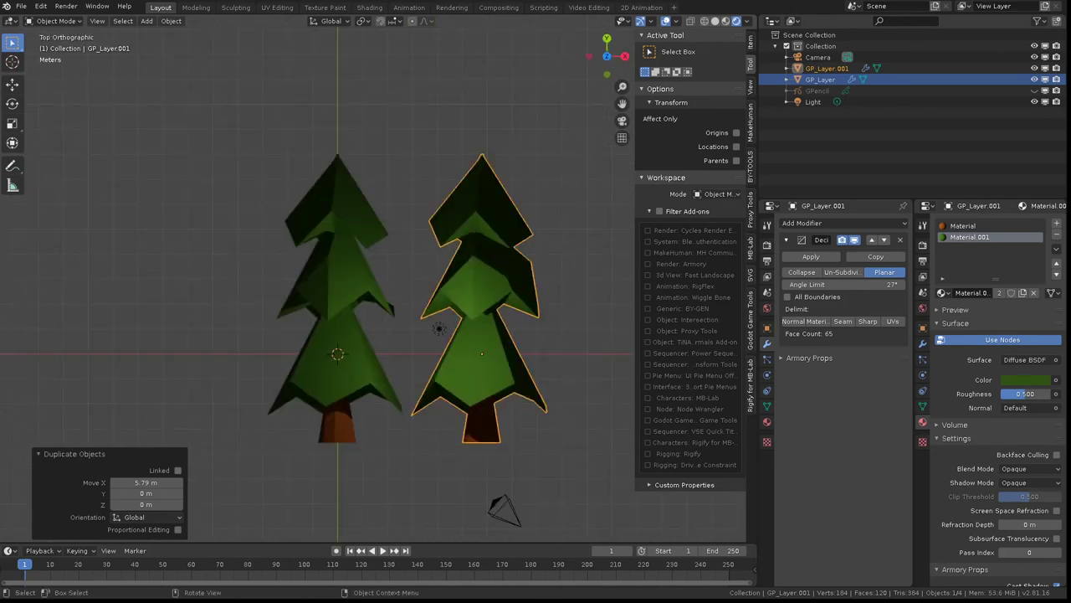